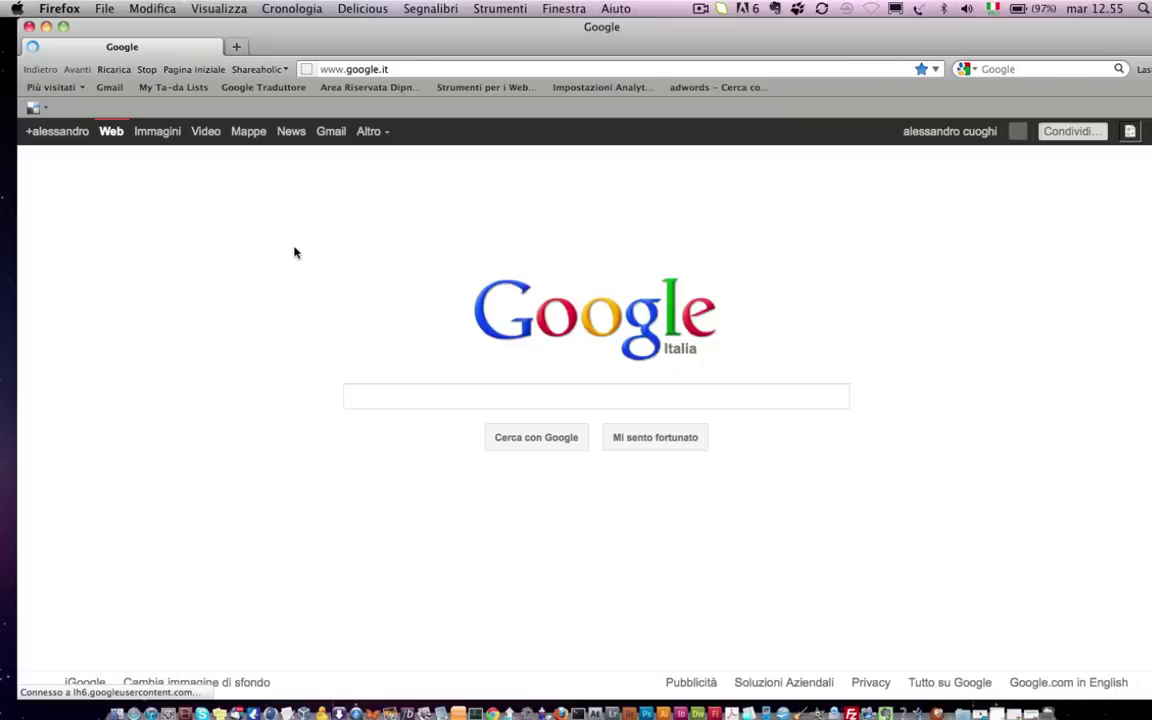
{"action": "left_click", "coordinate": [459, 69]}
{"action": "type", "text": "www.aviary.com/online/vector-editor#"}
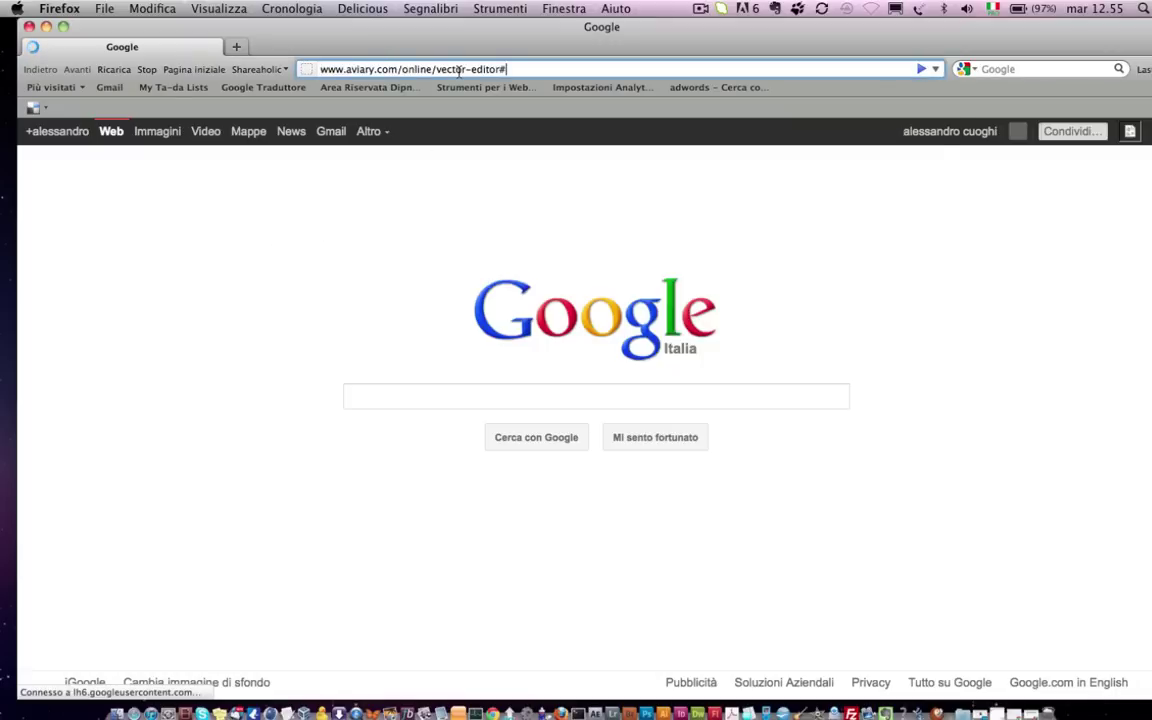
{"action": "key", "text": "Return"}
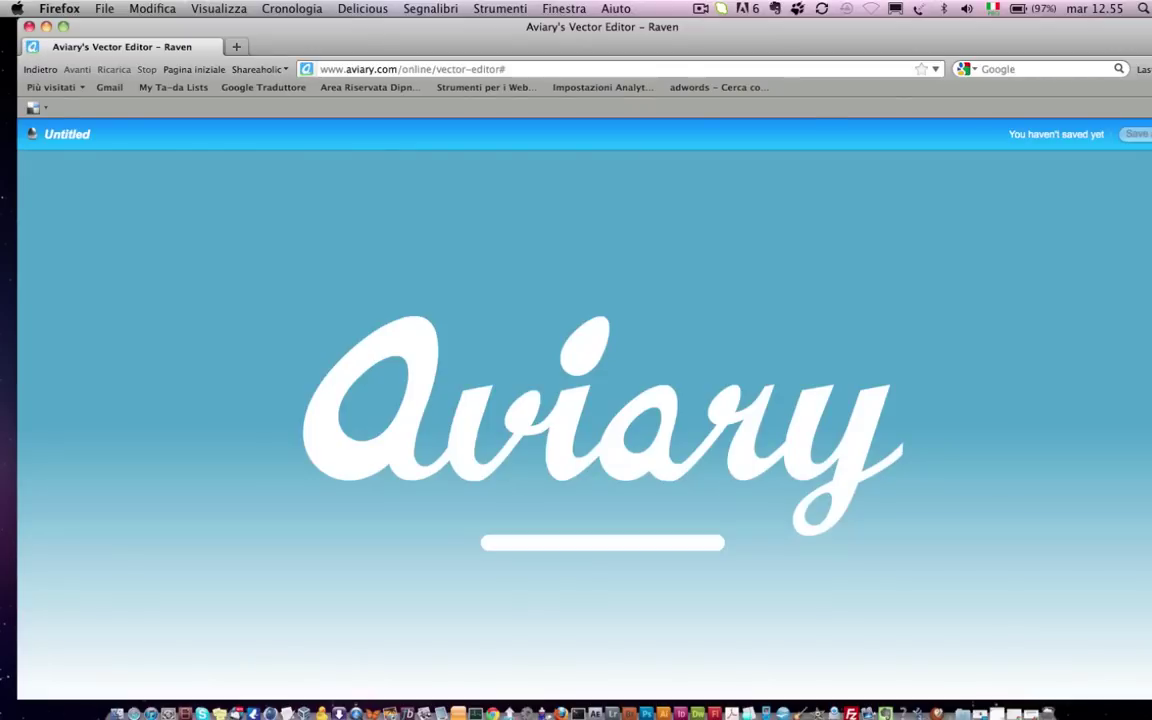
{"action": "left_click", "coordinate": [61, 27]}
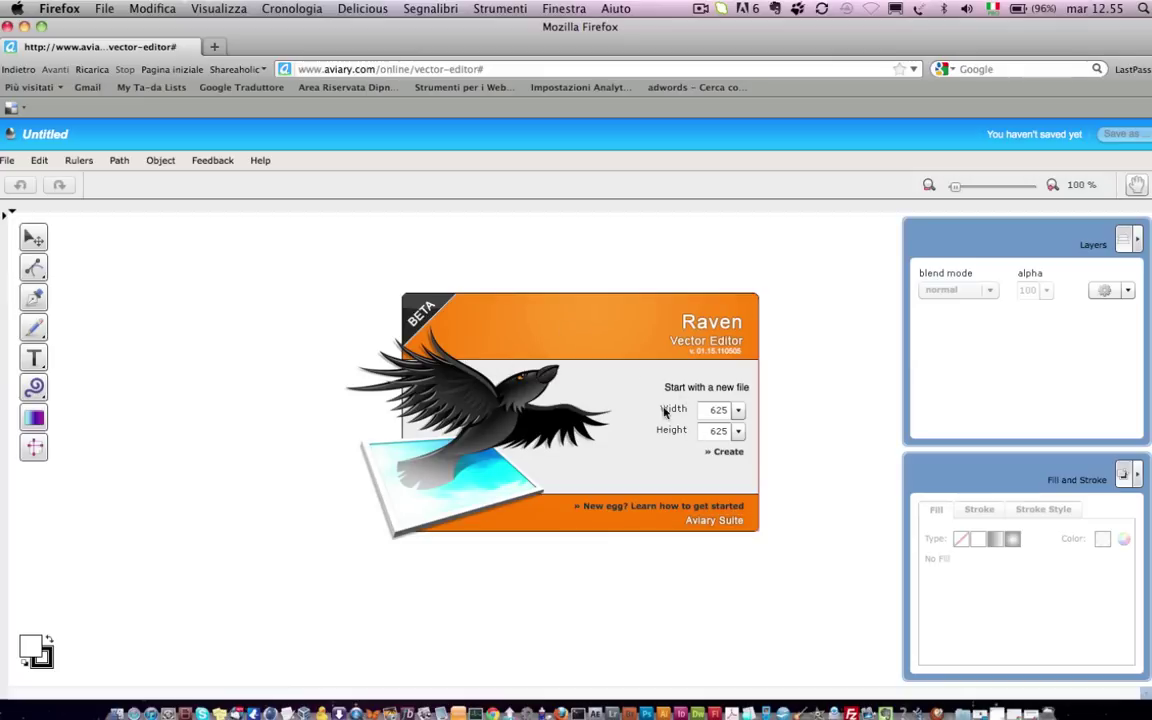
- Create a new blank document, keeping width and height at 625 × 625
{"action": "left_click", "coordinate": [738, 410]}
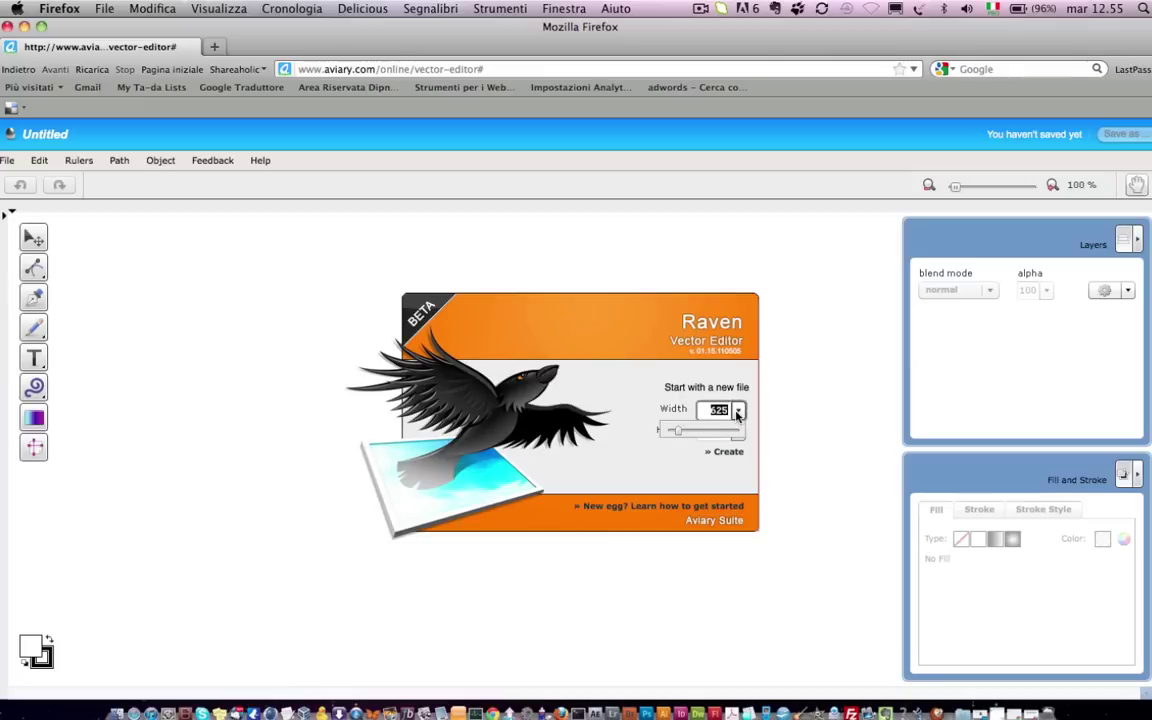
{"action": "left_click", "coordinate": [738, 414]}
{"action": "left_click", "coordinate": [727, 452]}
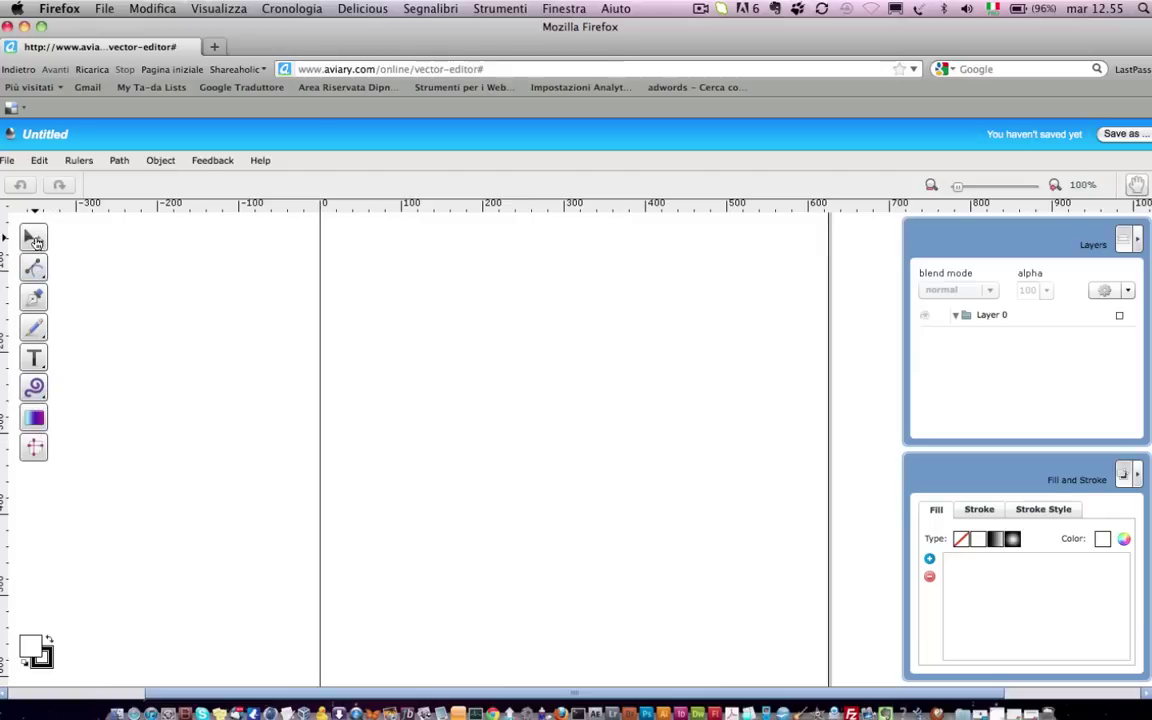
- Browse the File, Rulers, Path and Object menus
{"action": "left_click", "coordinate": [8, 162]}
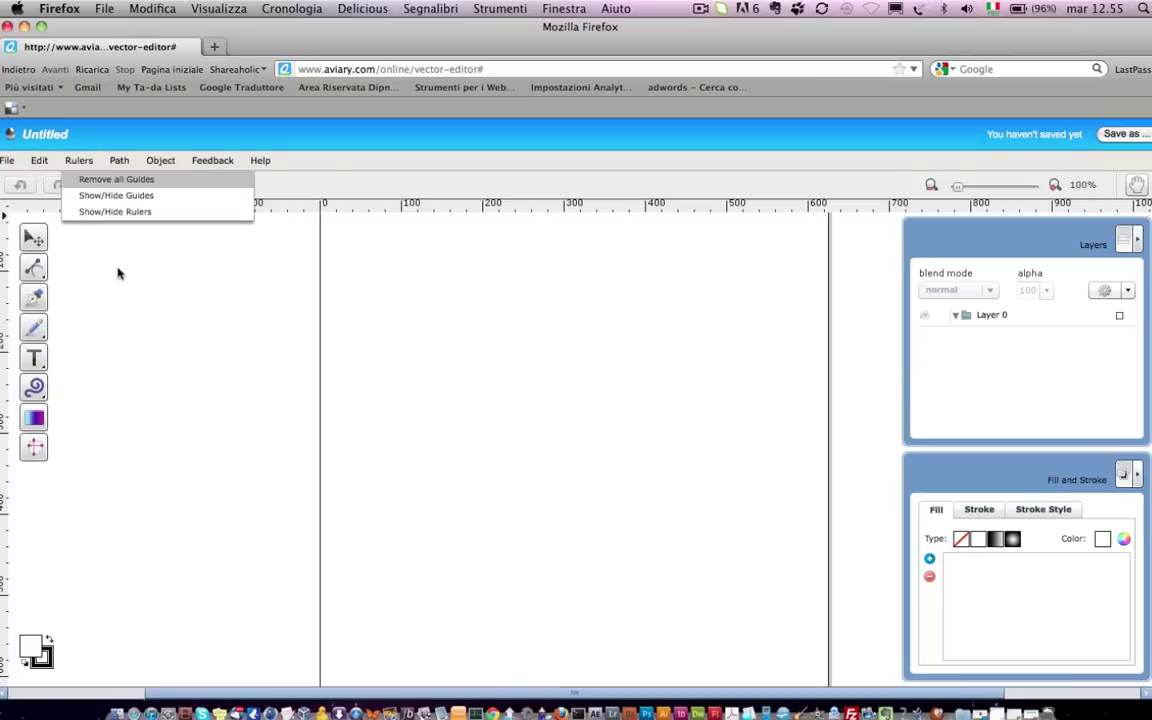
{"action": "mouse_move", "coordinate": [324, 205]}
{"action": "left_mouse_down"}
{"action": "mouse_move", "coordinate": [324, 313]}
{"action": "mouse_move", "coordinate": [322, 208]}
{"action": "left_mouse_up"}
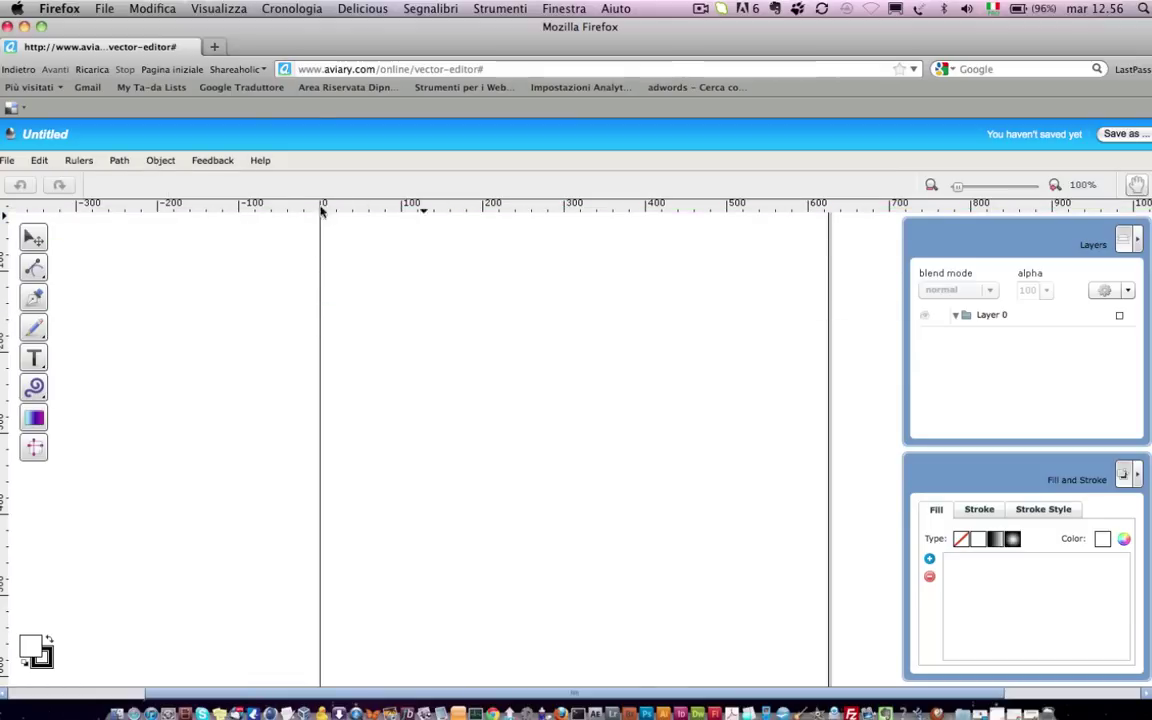
{"action": "left_click", "coordinate": [119, 163]}
{"action": "left_click", "coordinate": [160, 161]}
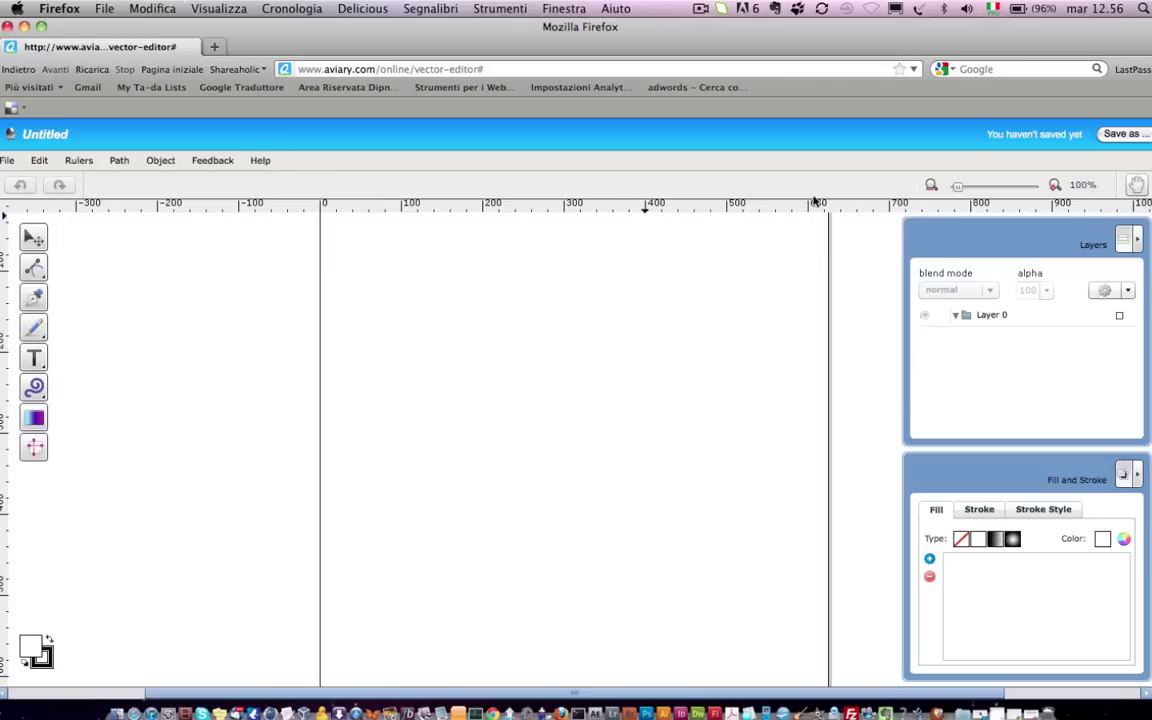
- Zoom out to 70% and pan so the whole page is centred
{"action": "mouse_move", "coordinate": [958, 187]}
{"action": "left_mouse_down"}
{"action": "mouse_move", "coordinate": [970, 188]}
{"action": "mouse_move", "coordinate": [960, 188]}
{"action": "left_mouse_up"}
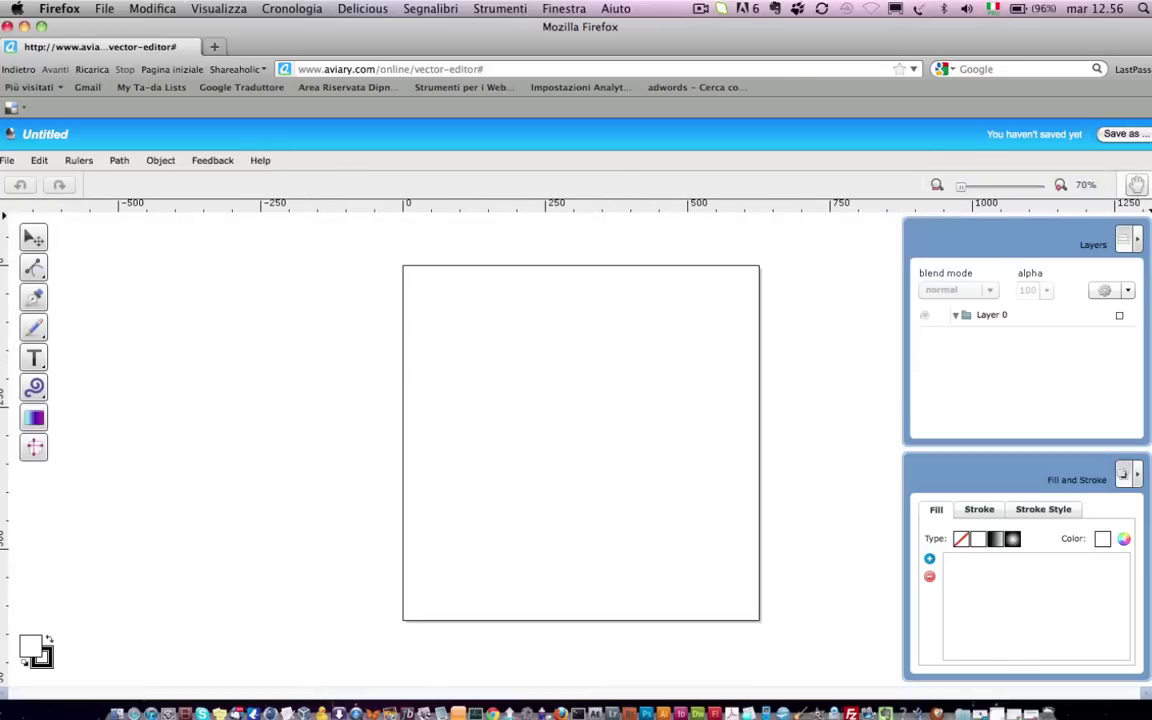
{"action": "left_click", "coordinate": [1137, 185]}
{"action": "mouse_move", "coordinate": [609, 313]}
{"action": "left_mouse_down"}
{"action": "mouse_move", "coordinate": [609, 355]}
{"action": "mouse_move", "coordinate": [674, 298]}
{"action": "left_mouse_up"}
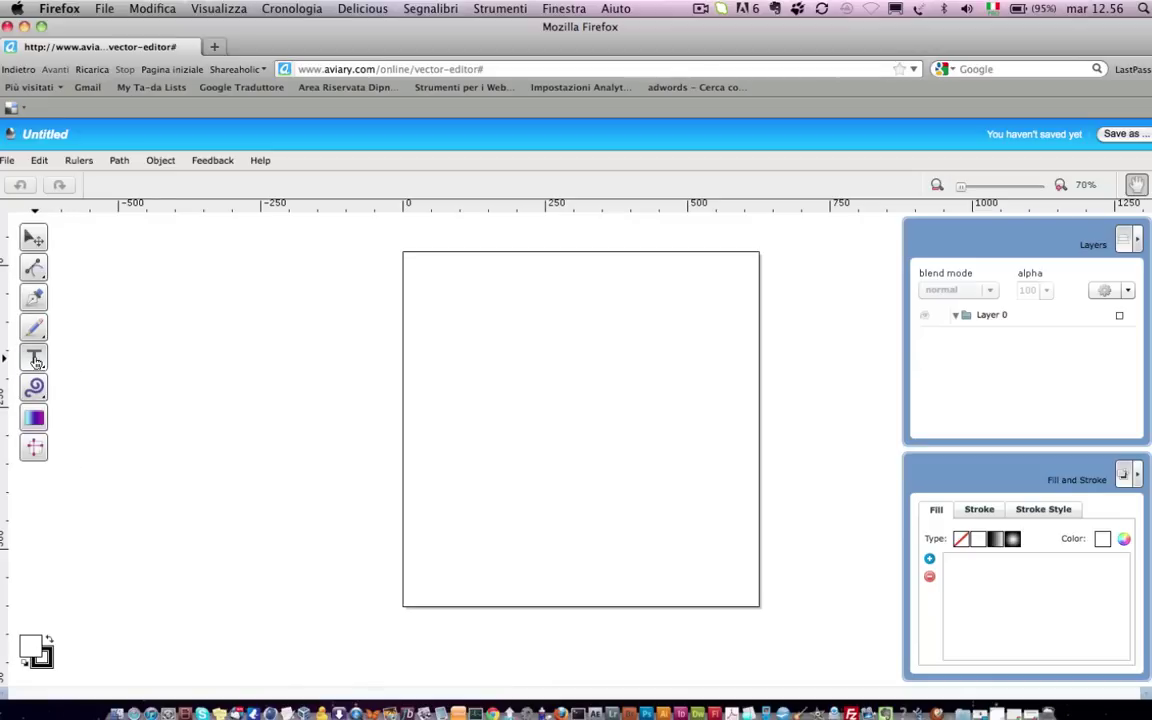
- Start the Text tool and keep Arial as the font
{"action": "left_click", "coordinate": [35, 360]}
{"action": "type", "text": "Hello, World"}
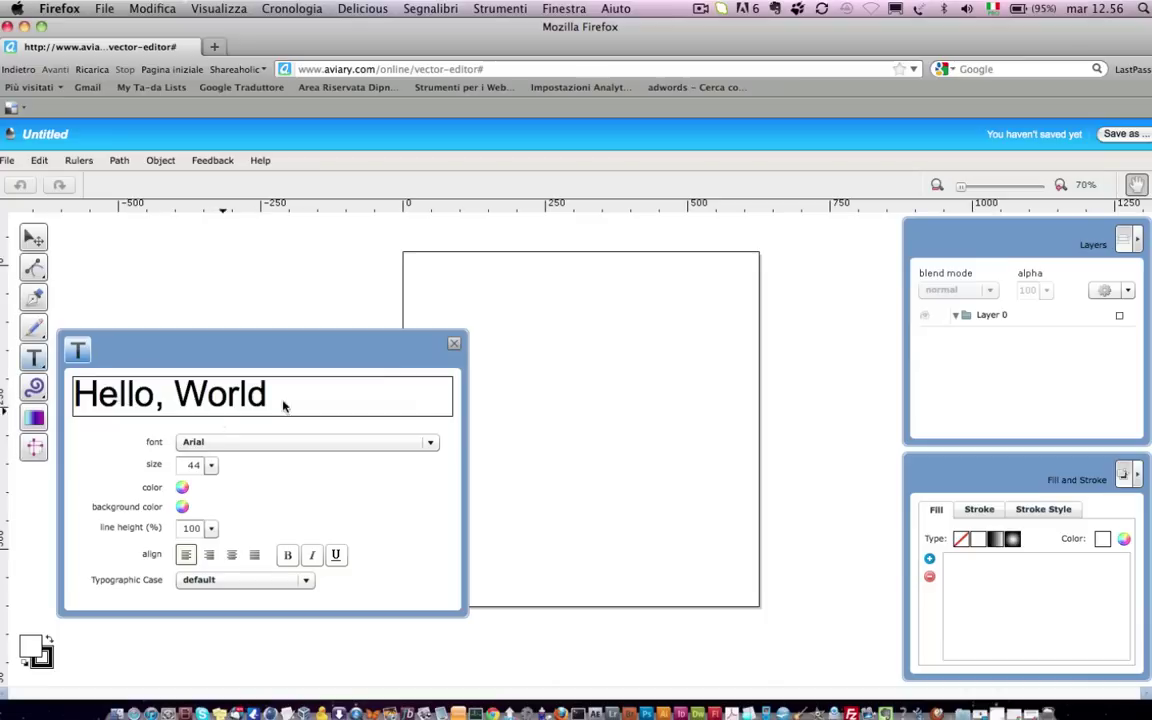
{"action": "left_click", "coordinate": [248, 449]}
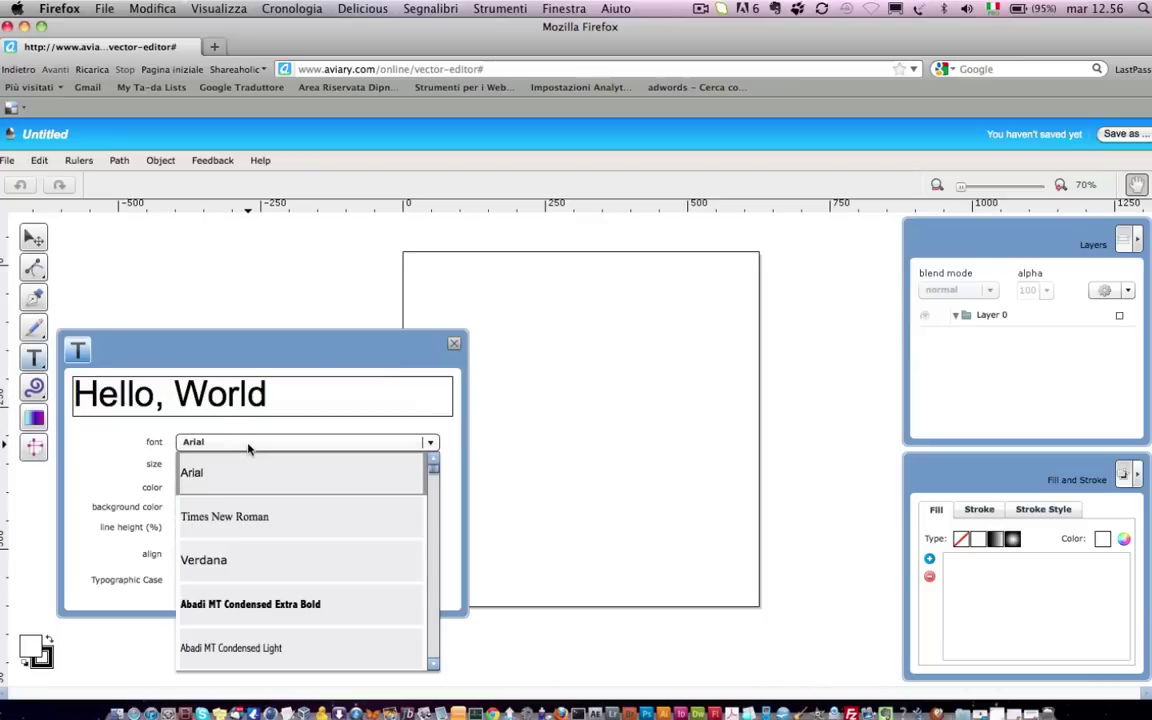
{"action": "scroll", "coordinate": [245, 591], "scroll_direction": "down", "scroll_amount": 3}
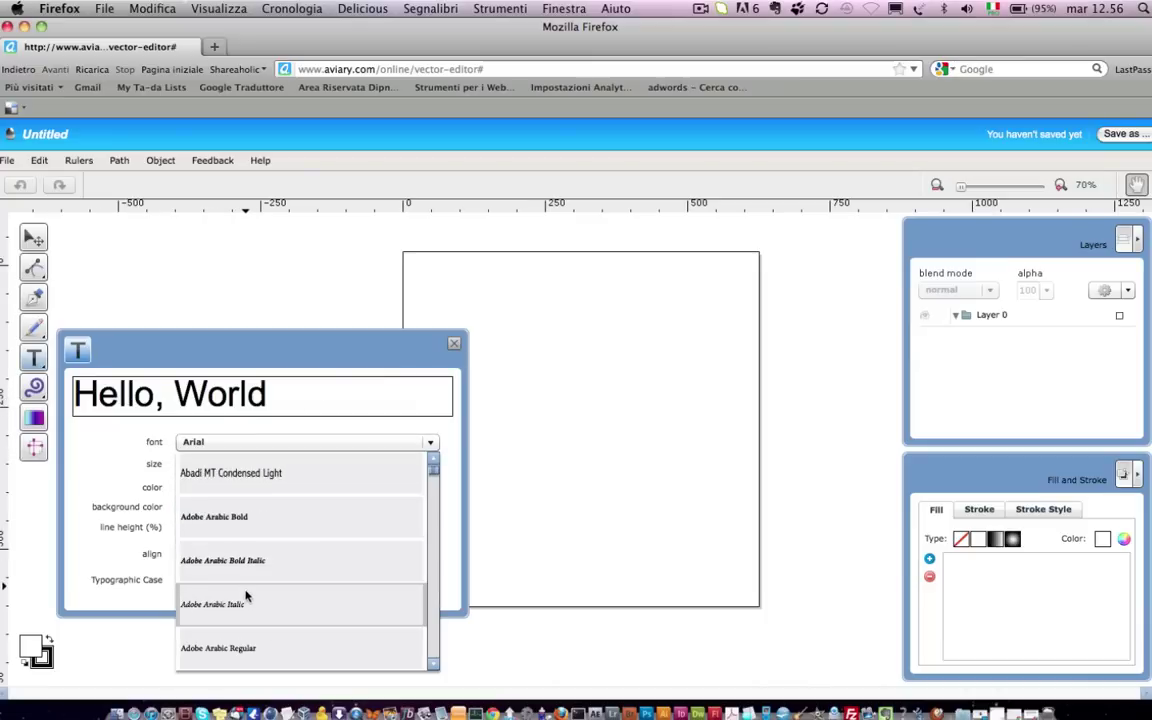
{"action": "scroll", "coordinate": [237, 516], "scroll_direction": "up", "scroll_amount": 2}
{"action": "scroll", "coordinate": [237, 516], "scroll_direction": "up", "scroll_amount": 2}
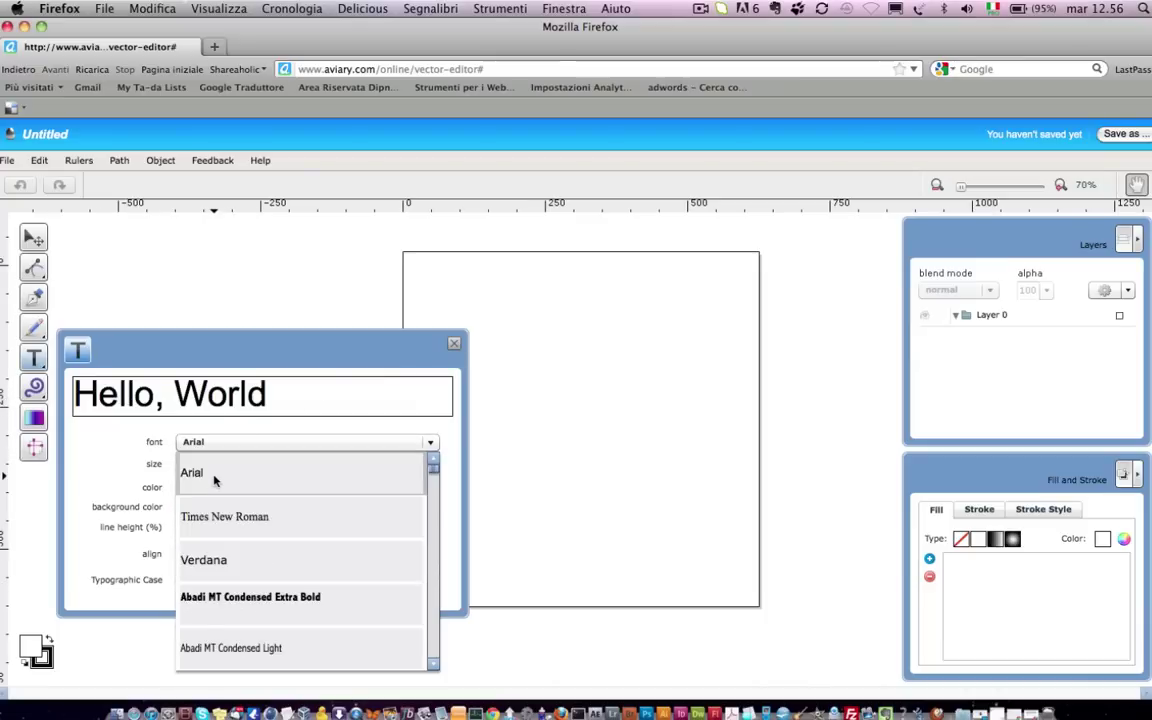
{"action": "left_click", "coordinate": [215, 476]}
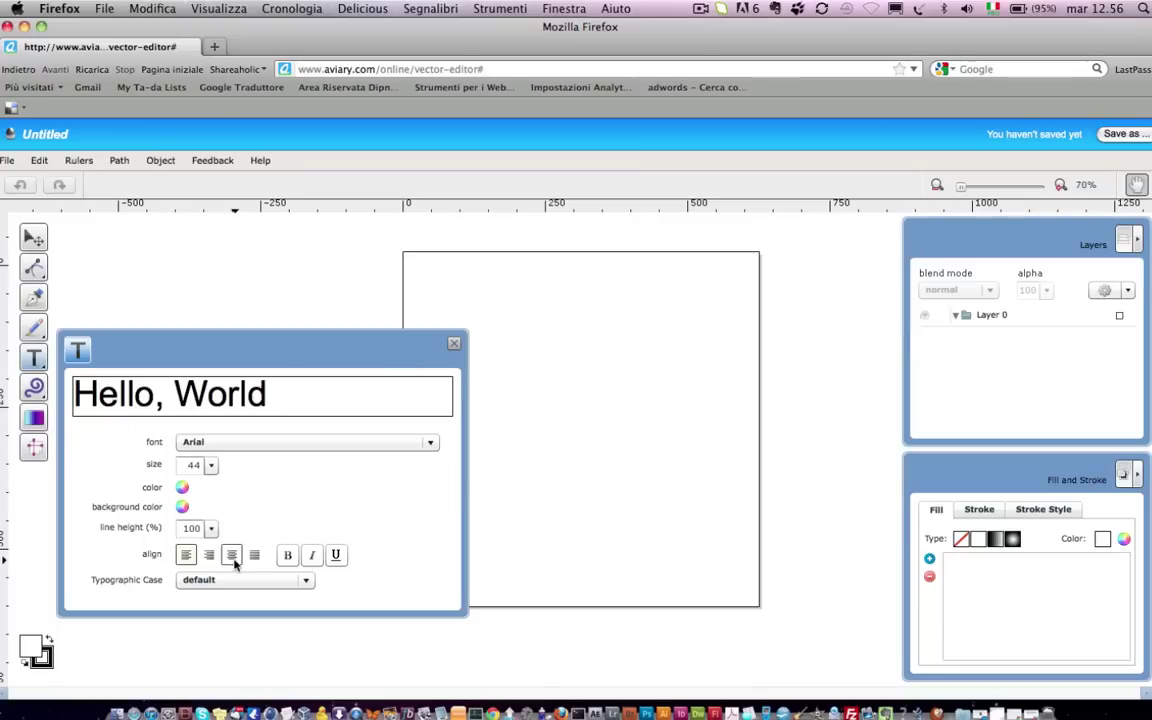
- Try right, centre and left alignments, settle on left, and close the text settings
{"action": "left_click", "coordinate": [209, 556]}
{"action": "left_click", "coordinate": [186, 556]}
{"action": "left_click", "coordinate": [209, 556]}
{"action": "left_click", "coordinate": [231, 556]}
{"action": "left_click", "coordinate": [209, 558]}
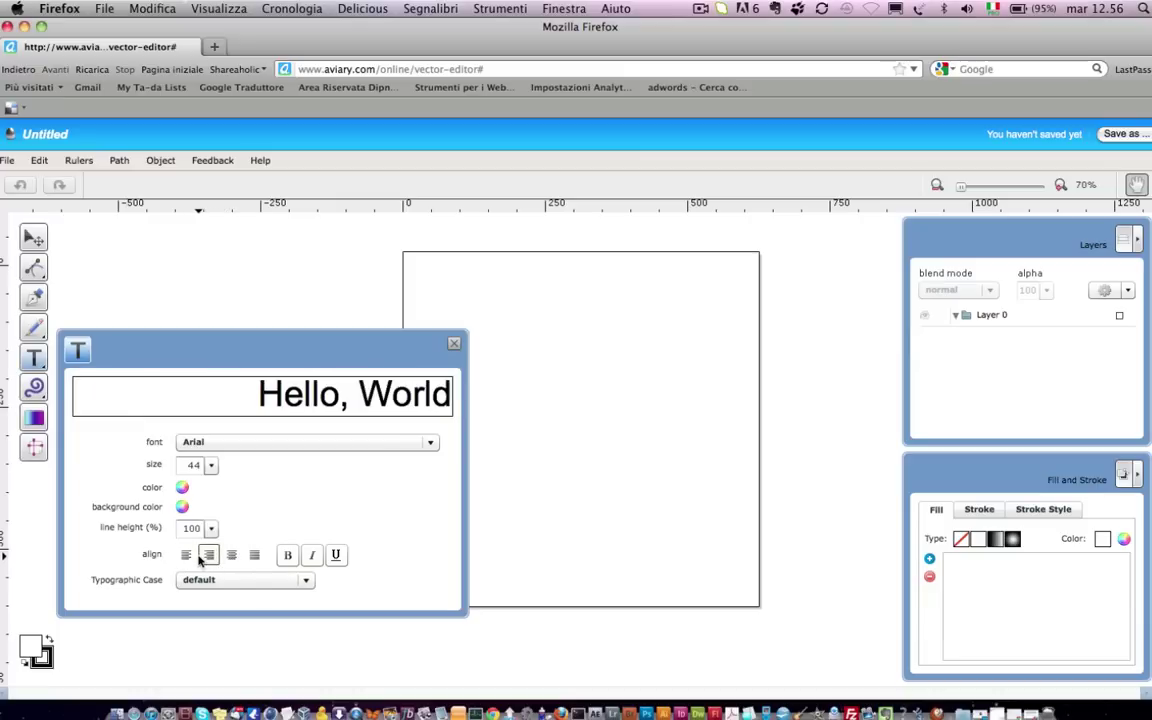
{"action": "left_click", "coordinate": [187, 557]}
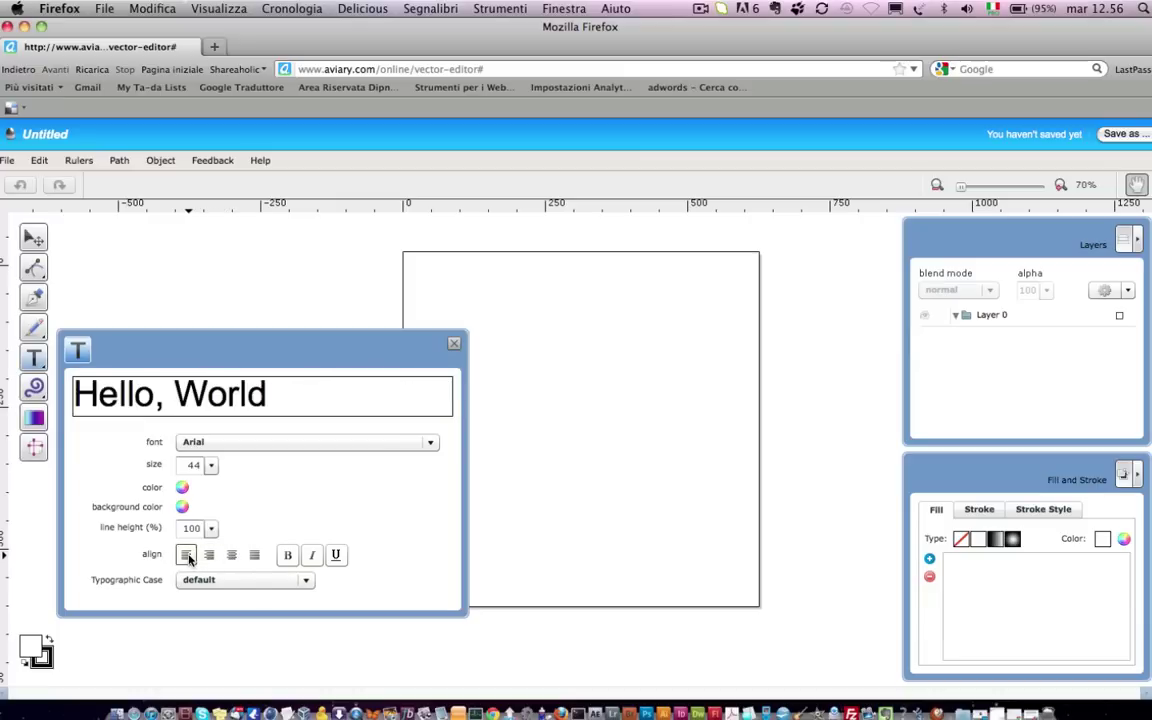
{"action": "left_click", "coordinate": [454, 343]}
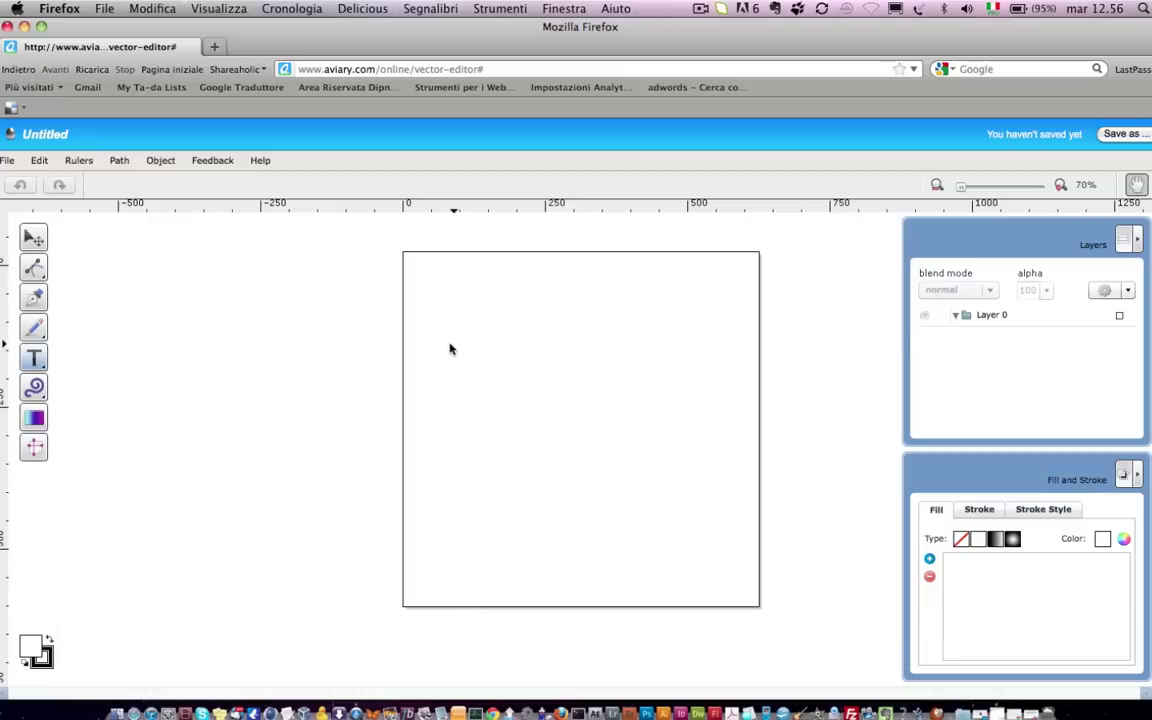
- Add the text 'CIAO COME VA' in a widened one-line box near the page top
{"action": "left_click", "coordinate": [492, 320]}
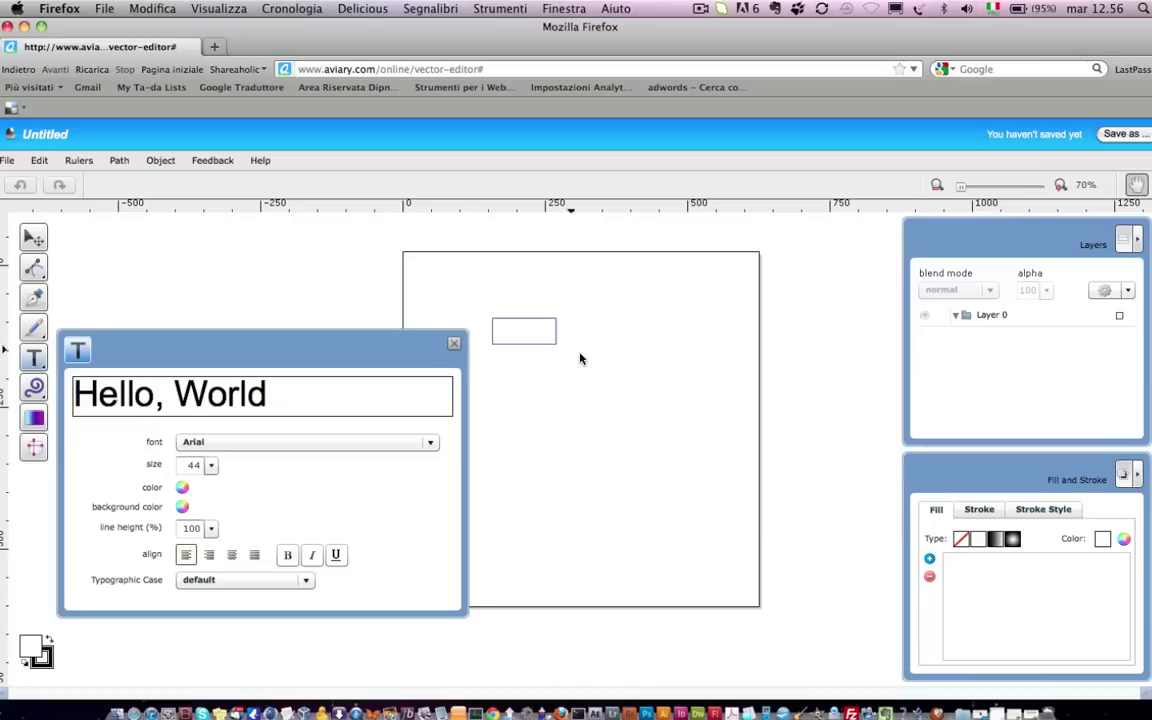
{"action": "left_click_drag", "start_coordinate": [580, 358], "coordinate": [584, 357]}
{"action": "type", "text": "CIAO"}
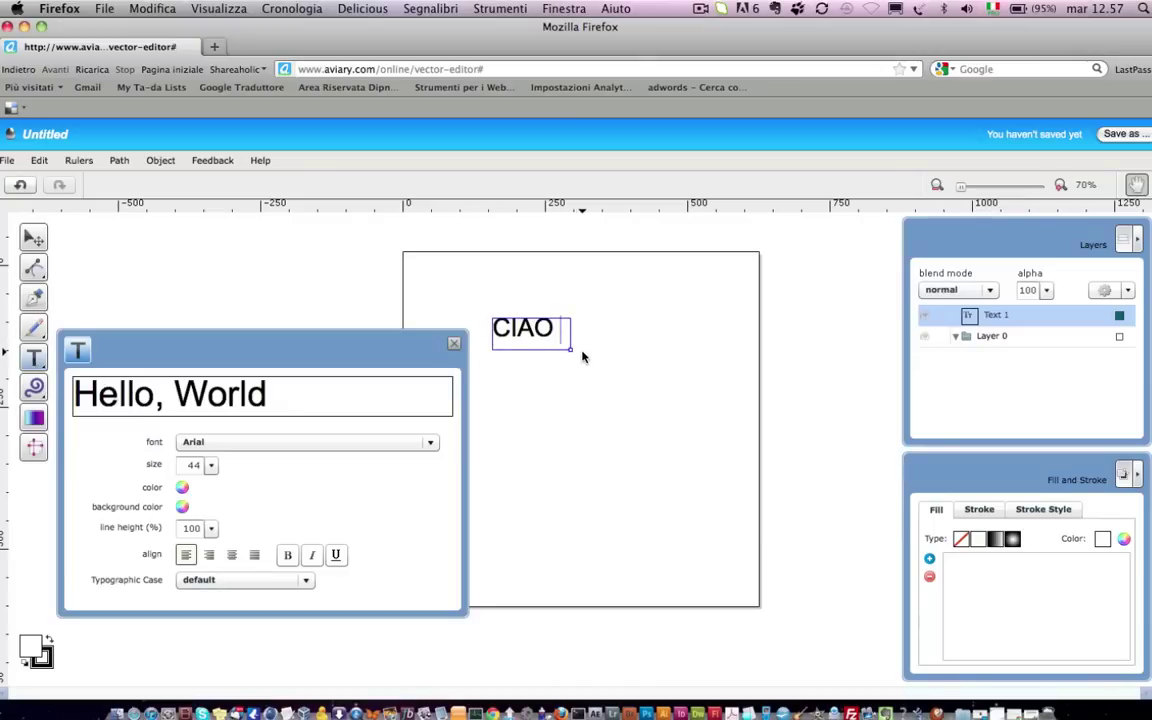
{"action": "type", "text": " COME VA"}
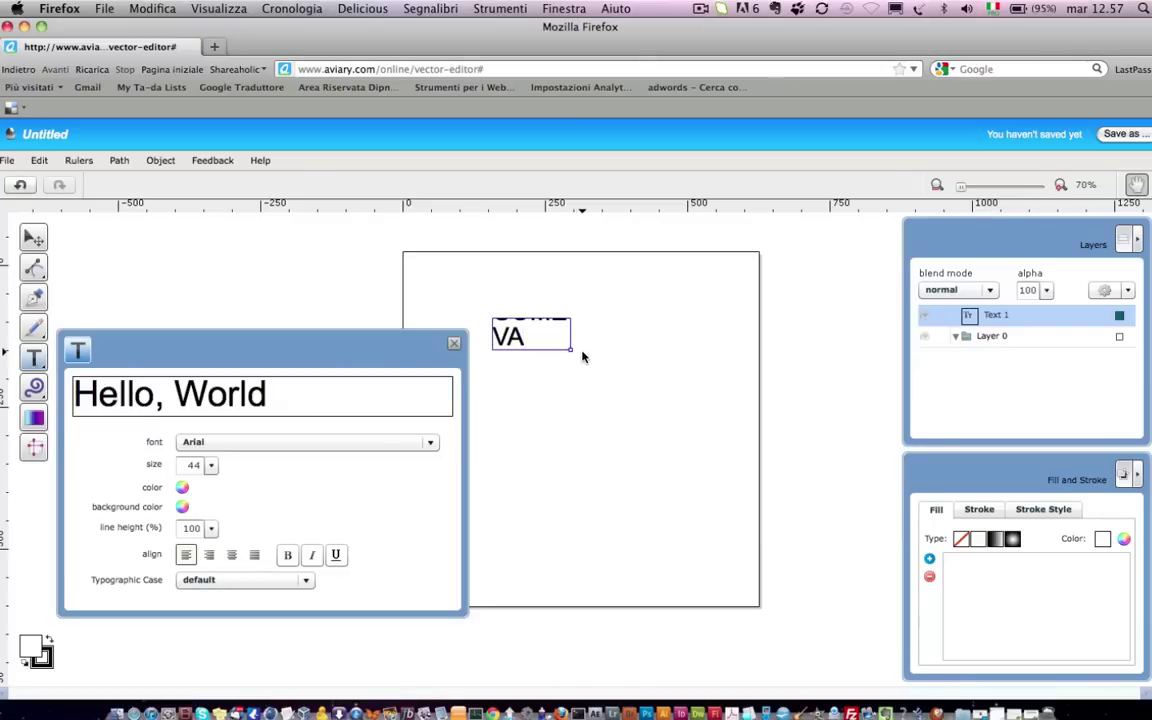
{"action": "mouse_move", "coordinate": [572, 350]}
{"action": "left_mouse_down"}
{"action": "mouse_move", "coordinate": [668, 366]}
{"action": "mouse_move", "coordinate": [718, 352]}
{"action": "left_mouse_up"}
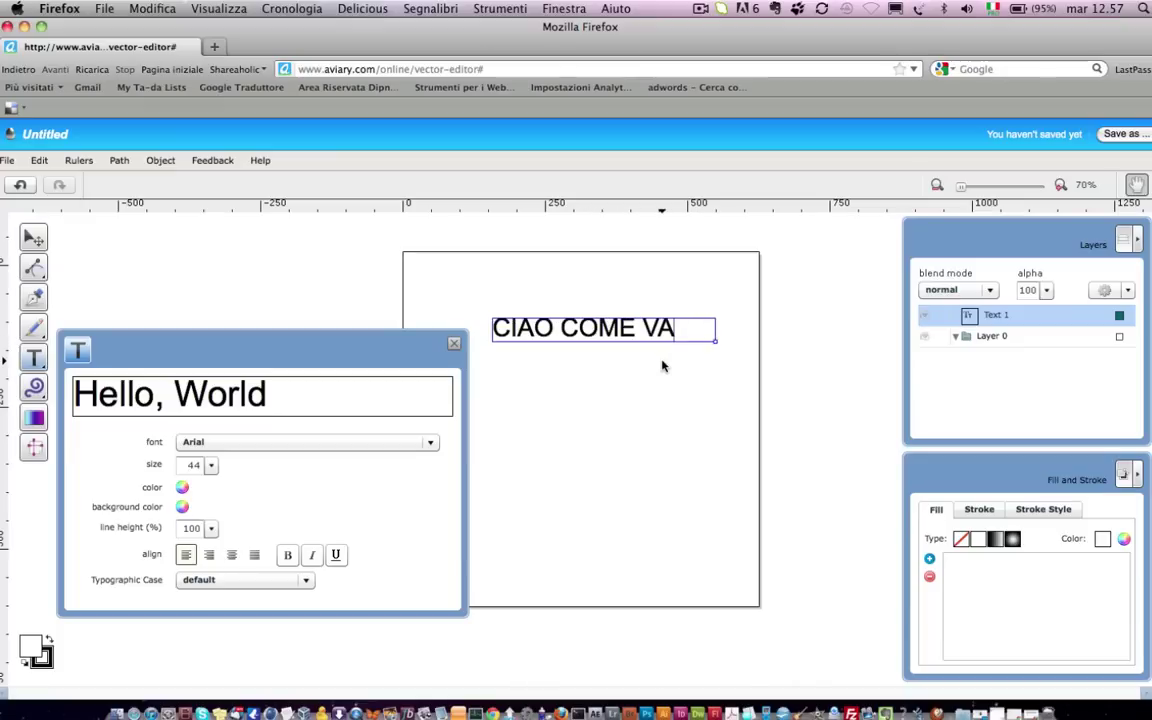
{"action": "left_click", "coordinate": [610, 365]}
{"action": "left_click", "coordinate": [530, 330]}
- Colour all of the CIAO COME VA text dark red and close the text panel
{"action": "left_click", "coordinate": [181, 487]}
{"action": "left_click", "coordinate": [609, 290]}
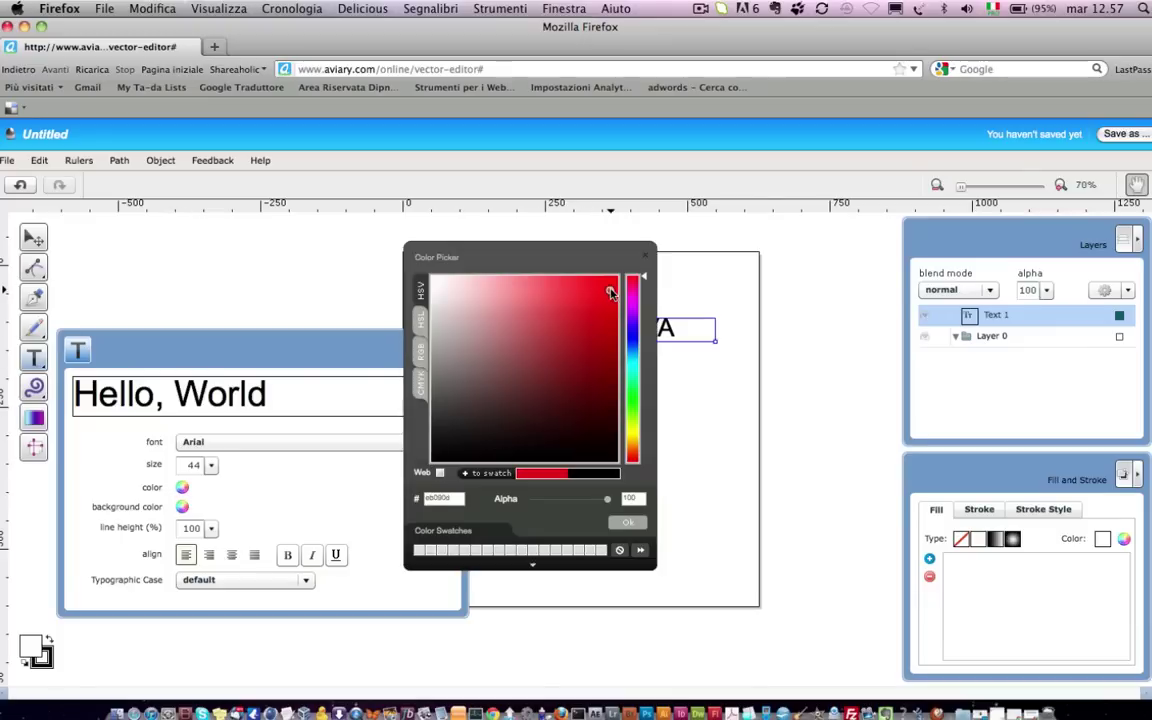
{"action": "left_click", "coordinate": [628, 523]}
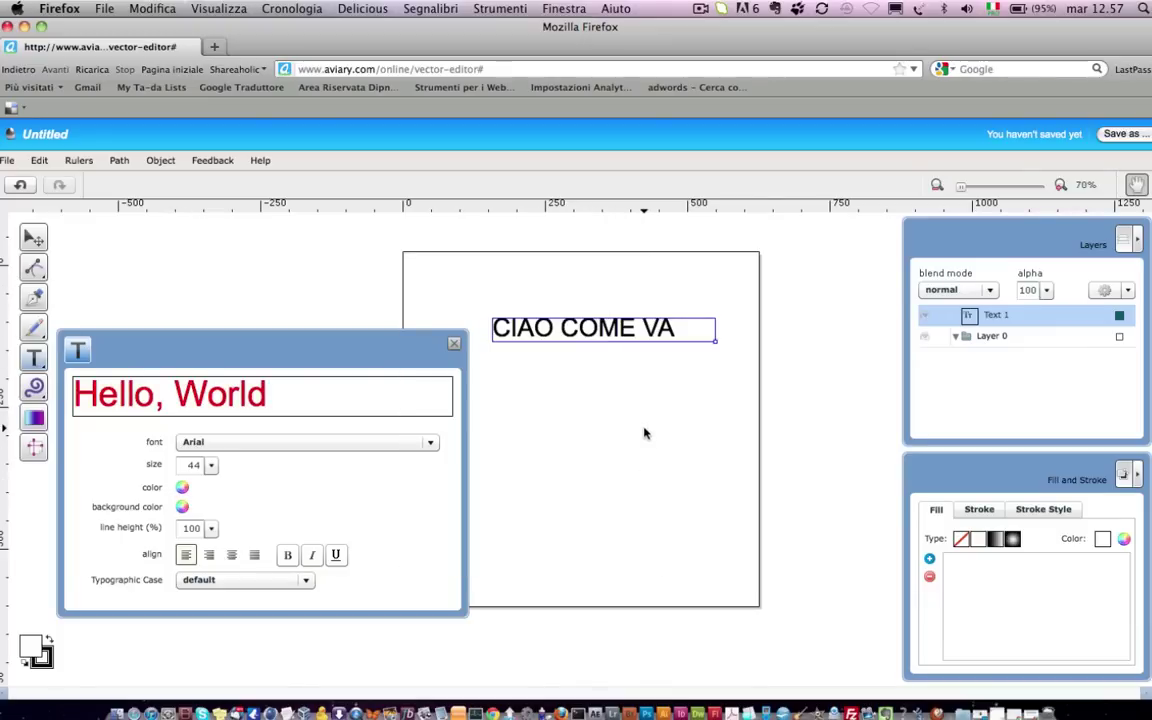
{"action": "left_click", "coordinate": [636, 327]}
{"action": "key", "text": "super+a"}
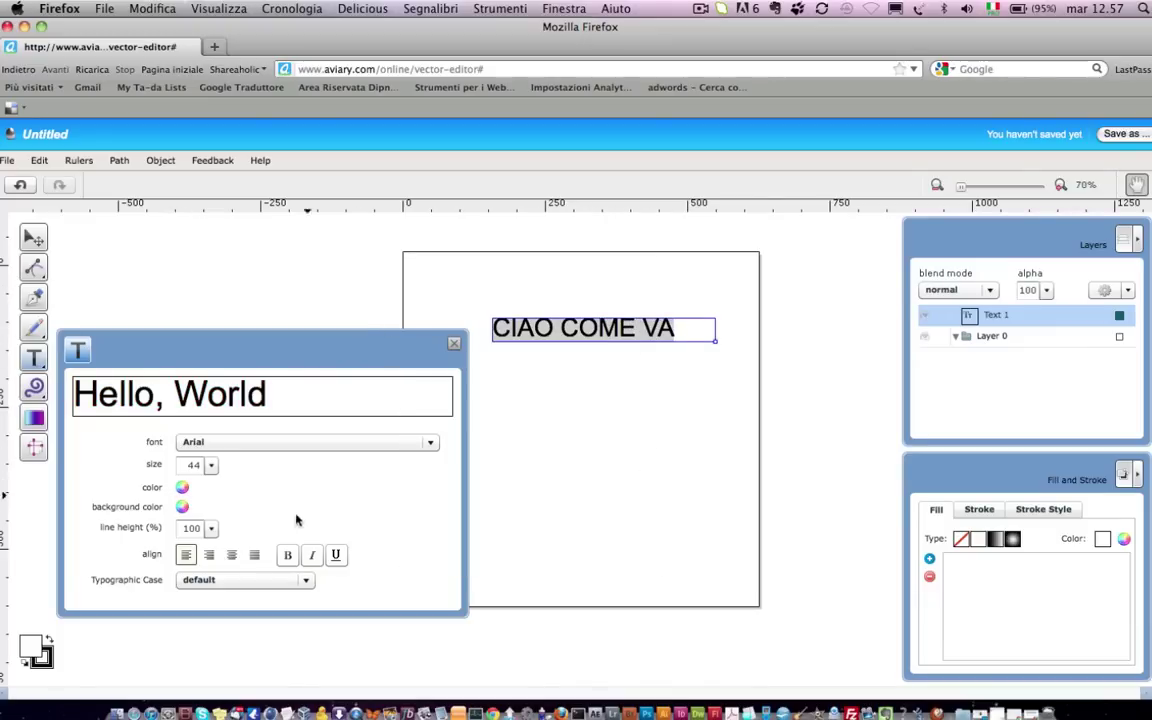
{"action": "left_click", "coordinate": [182, 487]}
{"action": "left_click", "coordinate": [605, 327]}
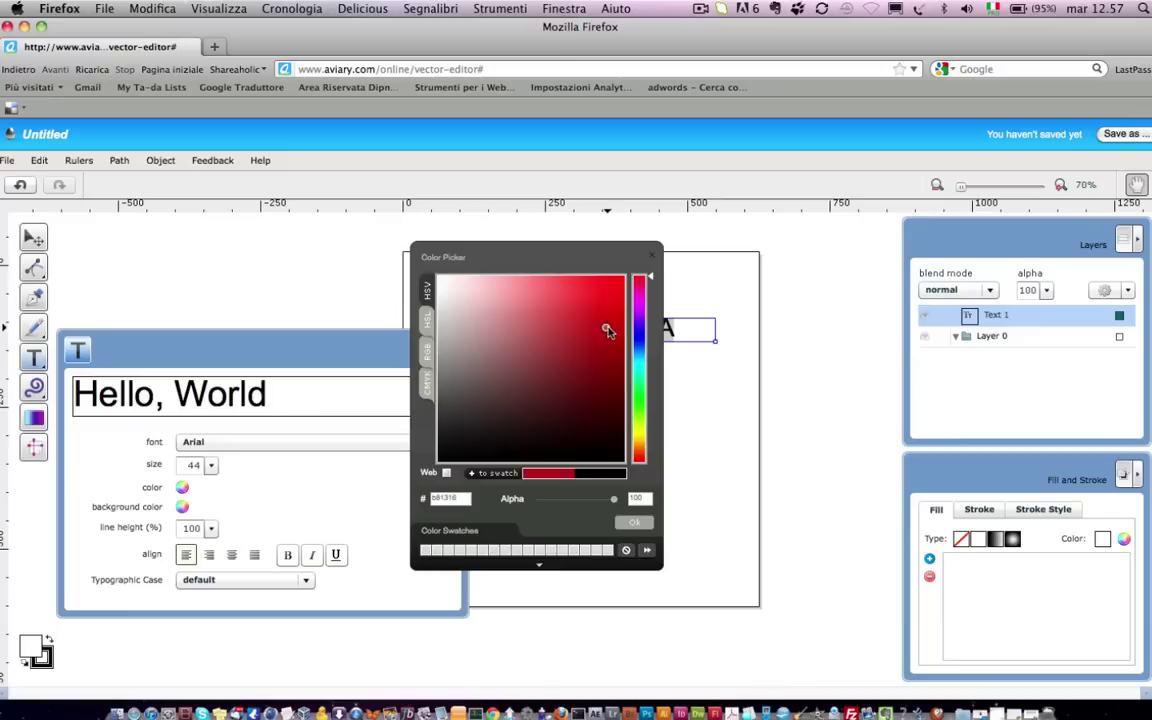
{"action": "left_click", "coordinate": [634, 522]}
{"action": "left_click", "coordinate": [646, 380]}
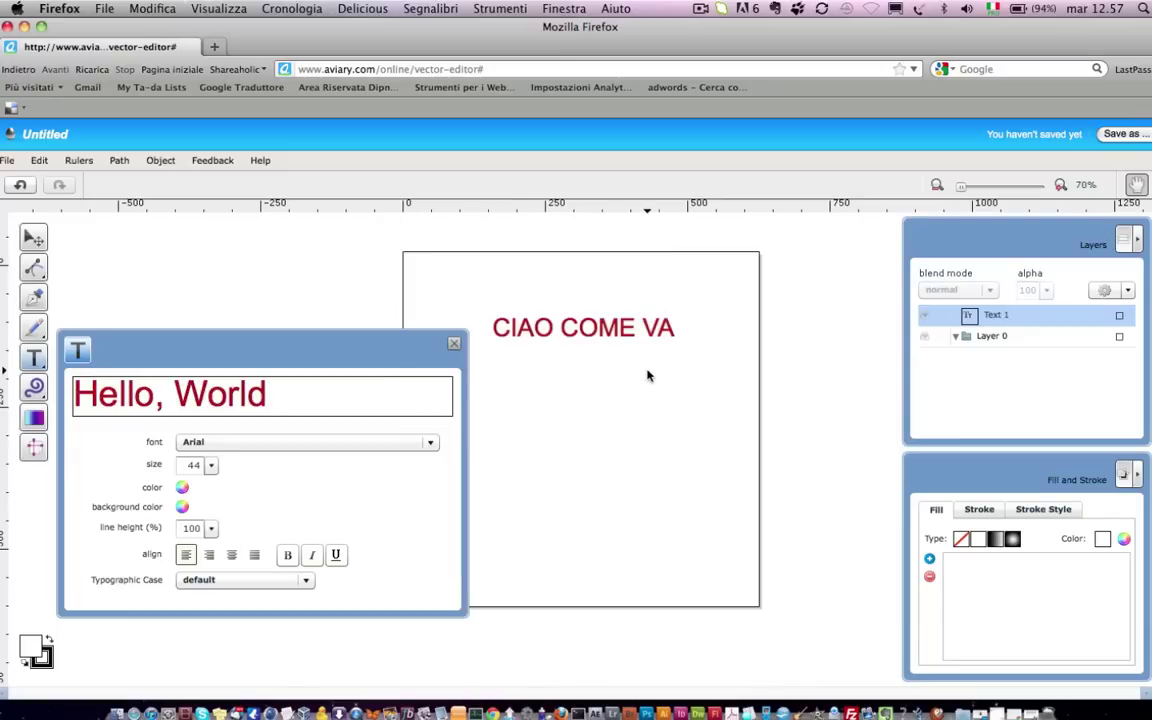
{"action": "left_click", "coordinate": [455, 347]}
{"action": "left_click", "coordinate": [497, 330]}
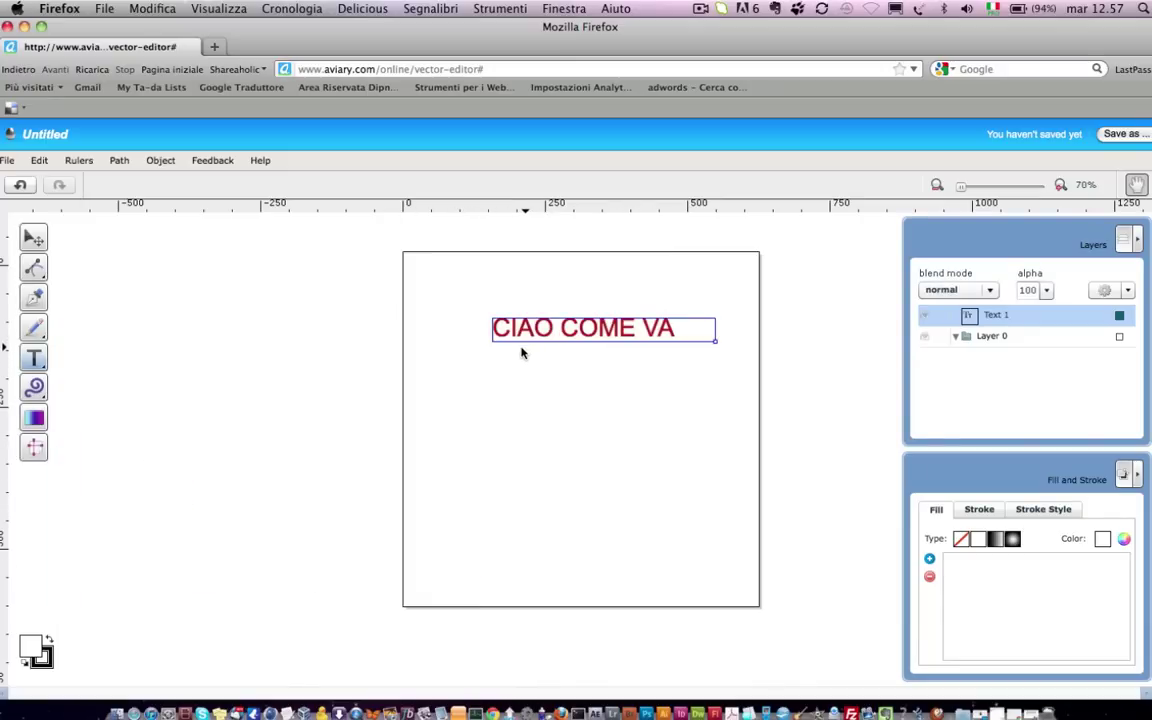
- Select the CIAO COME VA text with the Selection tool and drag it slightly left
{"action": "left_click", "coordinate": [33, 237]}
{"action": "left_click", "coordinate": [418, 281]}
{"action": "left_click", "coordinate": [530, 336]}
{"action": "left_click", "coordinate": [543, 344]}
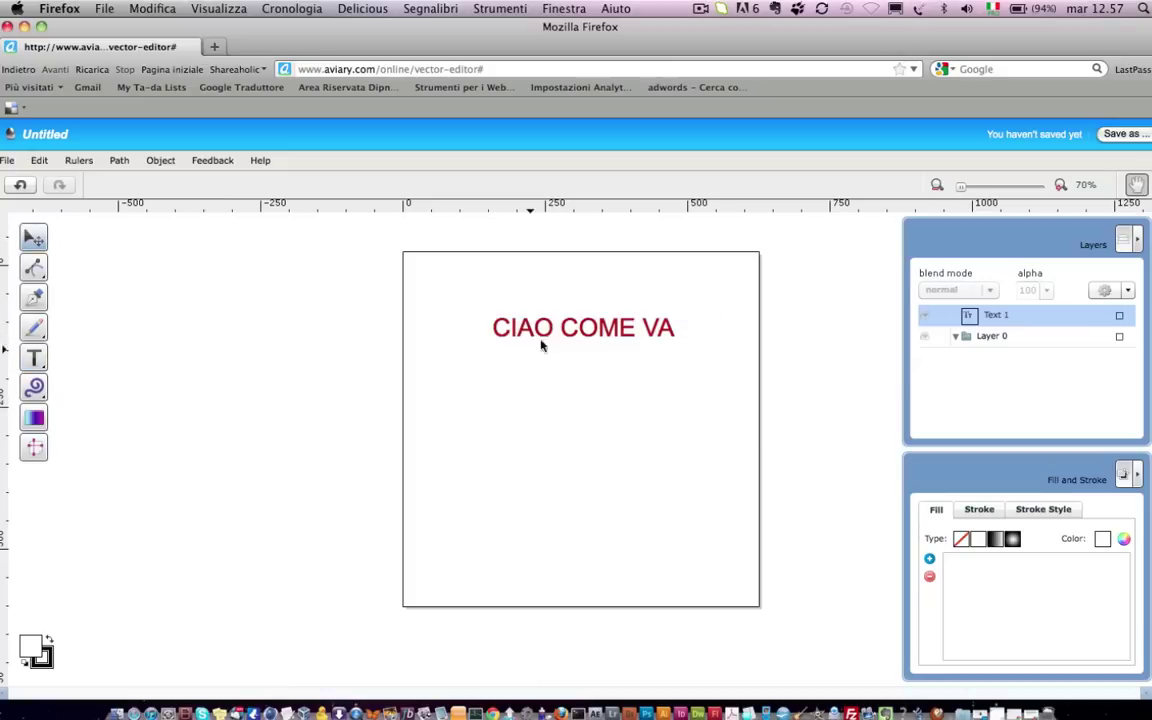
{"action": "mouse_move", "coordinate": [589, 335]}
{"action": "left_mouse_down"}
{"action": "mouse_move", "coordinate": [553, 364]}
{"action": "mouse_move", "coordinate": [533, 349]}
{"action": "mouse_move", "coordinate": [542, 376]}
{"action": "left_mouse_up"}
- Nudge the text up-left and begin a Pen path with curved anchors below it
{"action": "left_click", "coordinate": [537, 355]}
{"action": "left_click", "coordinate": [352, 350]}
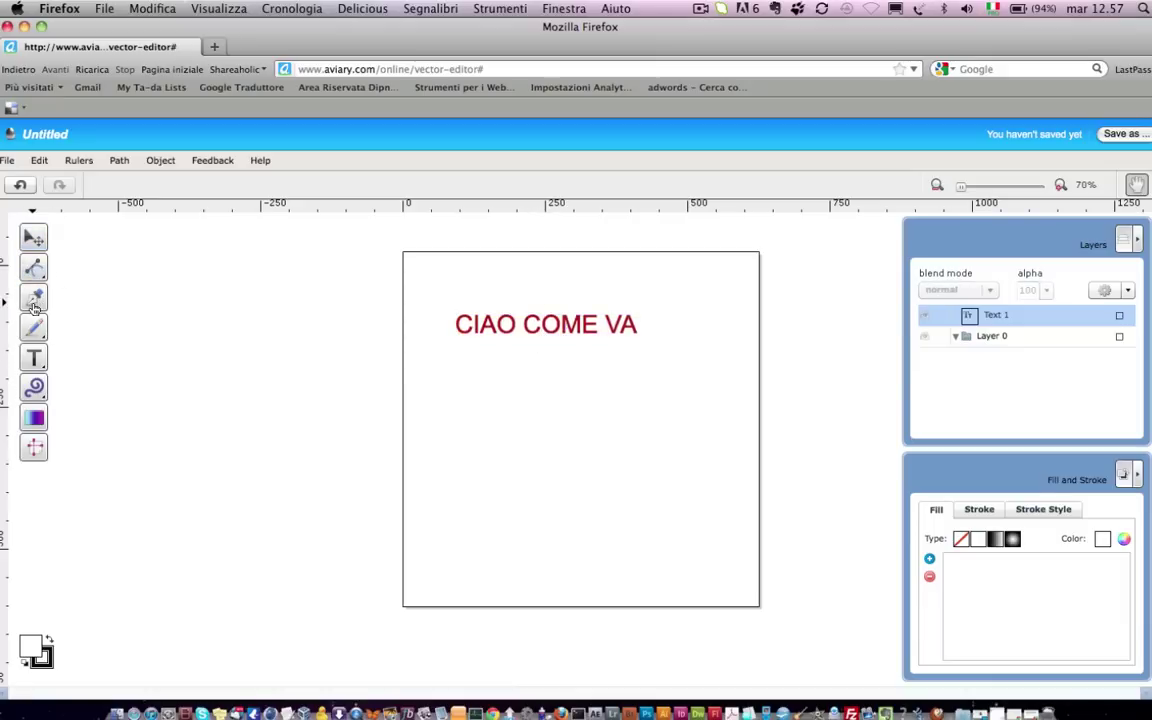
{"action": "left_click", "coordinate": [439, 377]}
{"action": "mouse_move", "coordinate": [659, 405]}
{"action": "left_mouse_down"}
{"action": "mouse_move", "coordinate": [650, 459]}
{"action": "mouse_move", "coordinate": [678, 462]}
{"action": "left_mouse_up"}
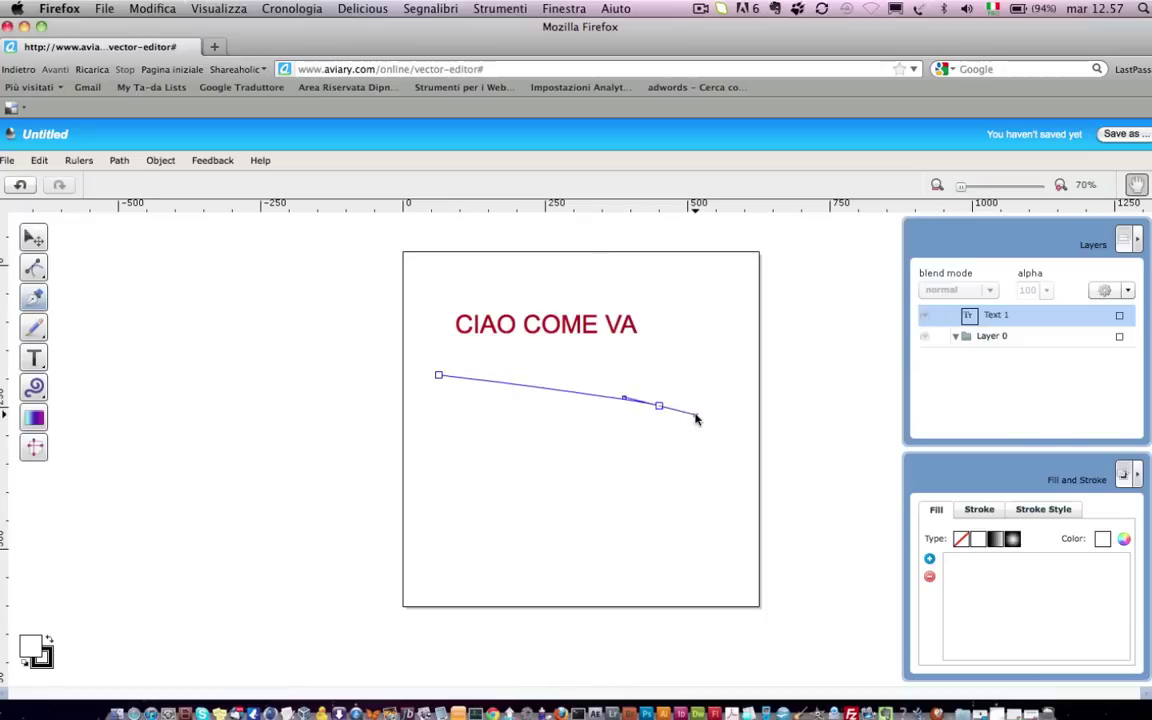
{"action": "left_click_drag", "start_coordinate": [555, 482], "coordinate": [447, 440]}
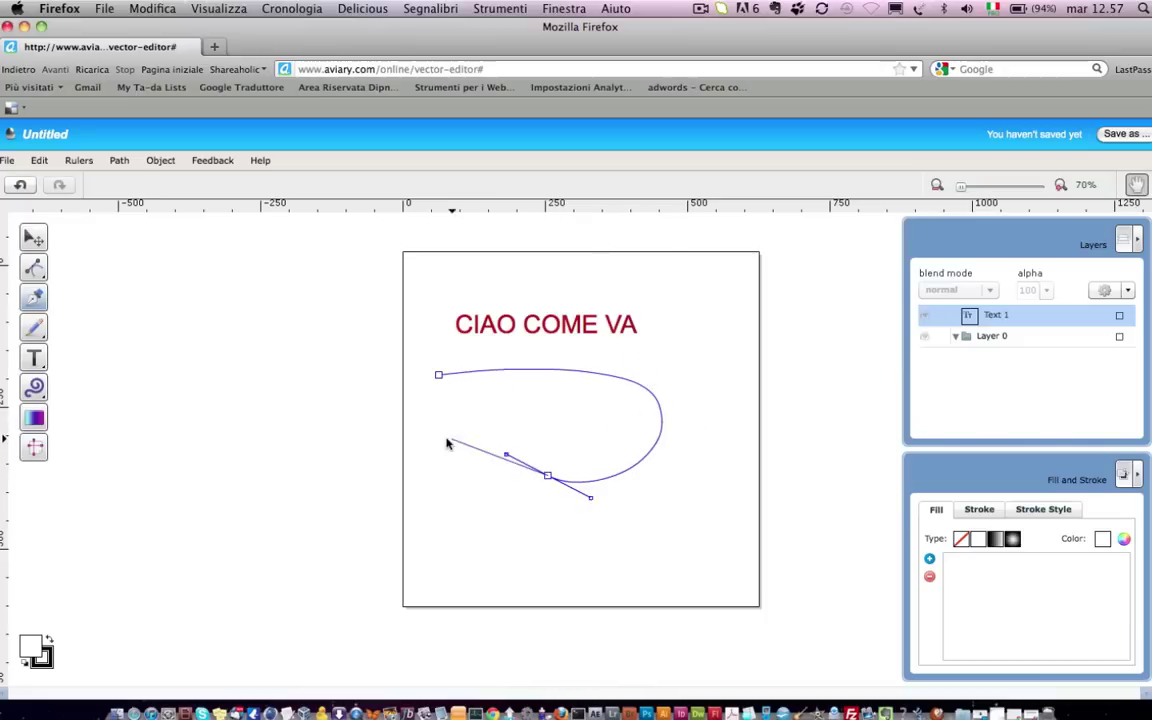
{"action": "left_click", "coordinate": [446, 440]}
{"action": "left_click", "coordinate": [438, 497]}
- Add corner points around the bottom and sides, closing the shape as Path 2
{"action": "left_click", "coordinate": [488, 549]}
{"action": "left_click", "coordinate": [619, 542]}
{"action": "left_click", "coordinate": [687, 497]}
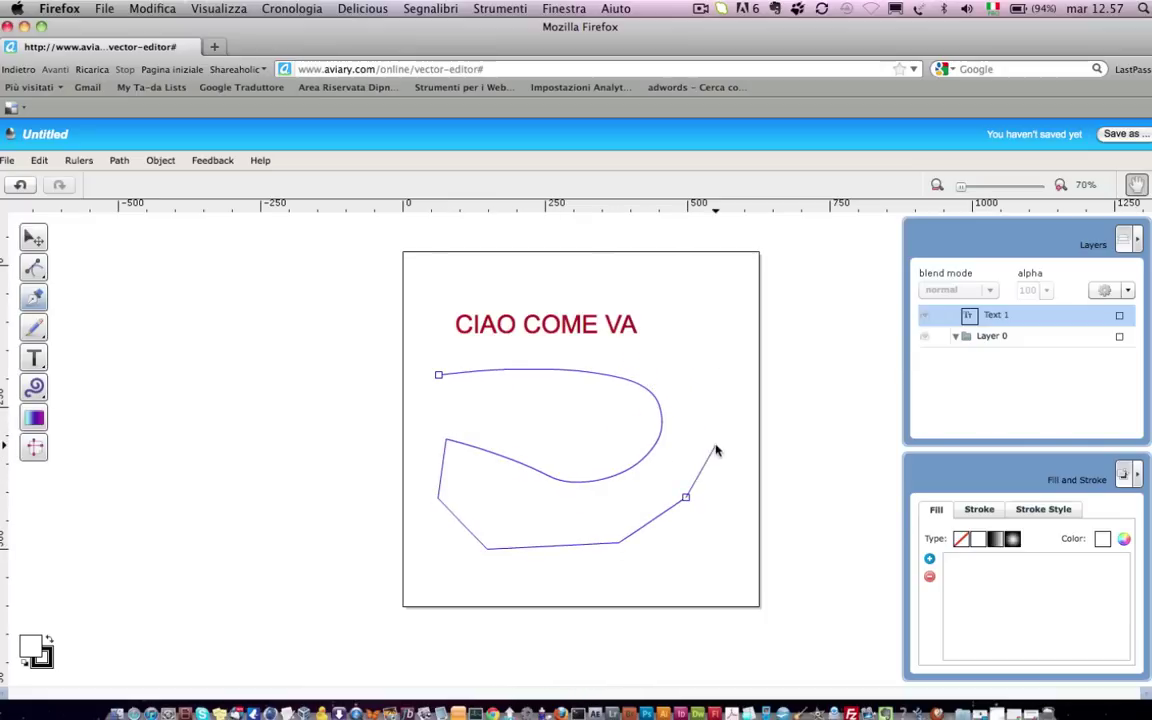
{"action": "left_click", "coordinate": [715, 447]}
{"action": "left_click", "coordinate": [770, 510]}
{"action": "left_click", "coordinate": [443, 625]}
{"action": "left_click", "coordinate": [310, 589]}
{"action": "left_click", "coordinate": [346, 477]}
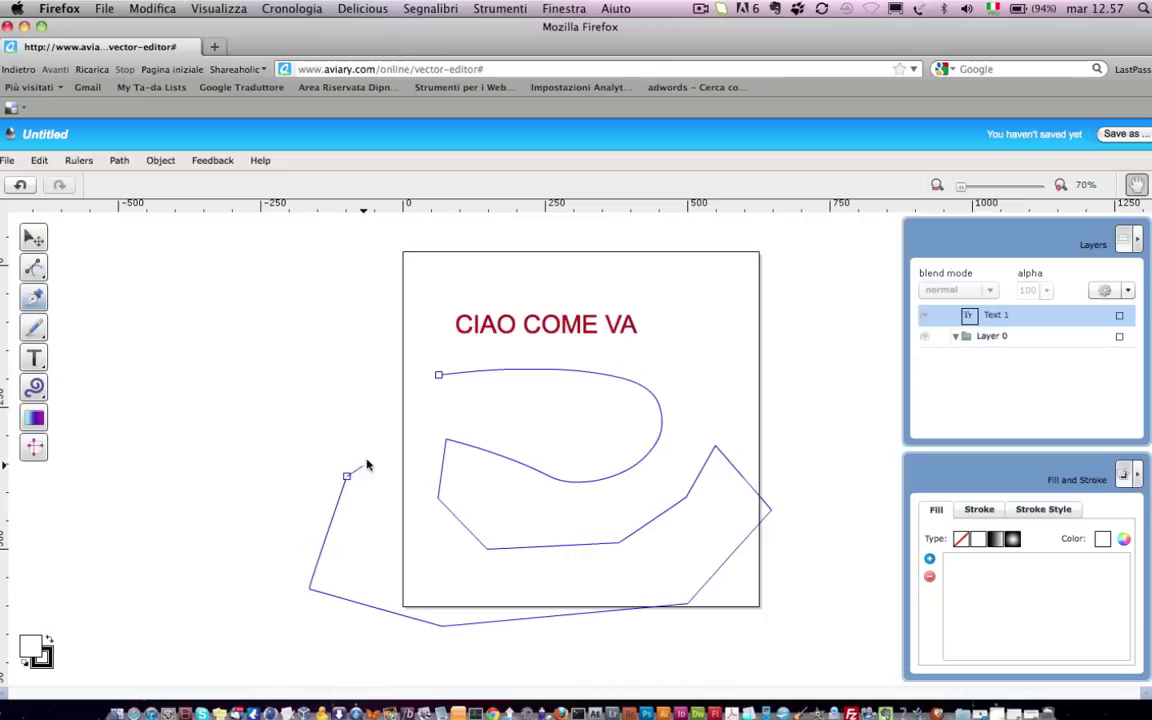
{"action": "left_click", "coordinate": [438, 377]}
{"action": "left_click", "coordinate": [438, 377]}
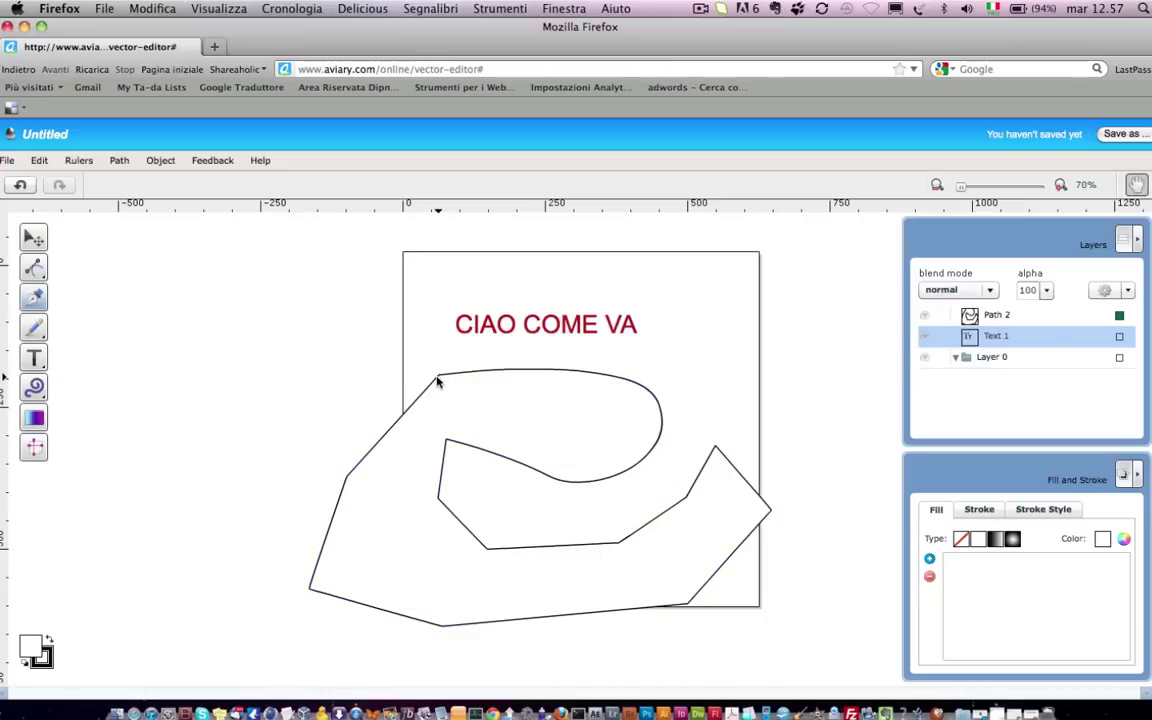
- Fill the new shape with dark red
{"action": "left_click", "coordinate": [40, 648]}
{"action": "left_click", "coordinate": [612, 335]}
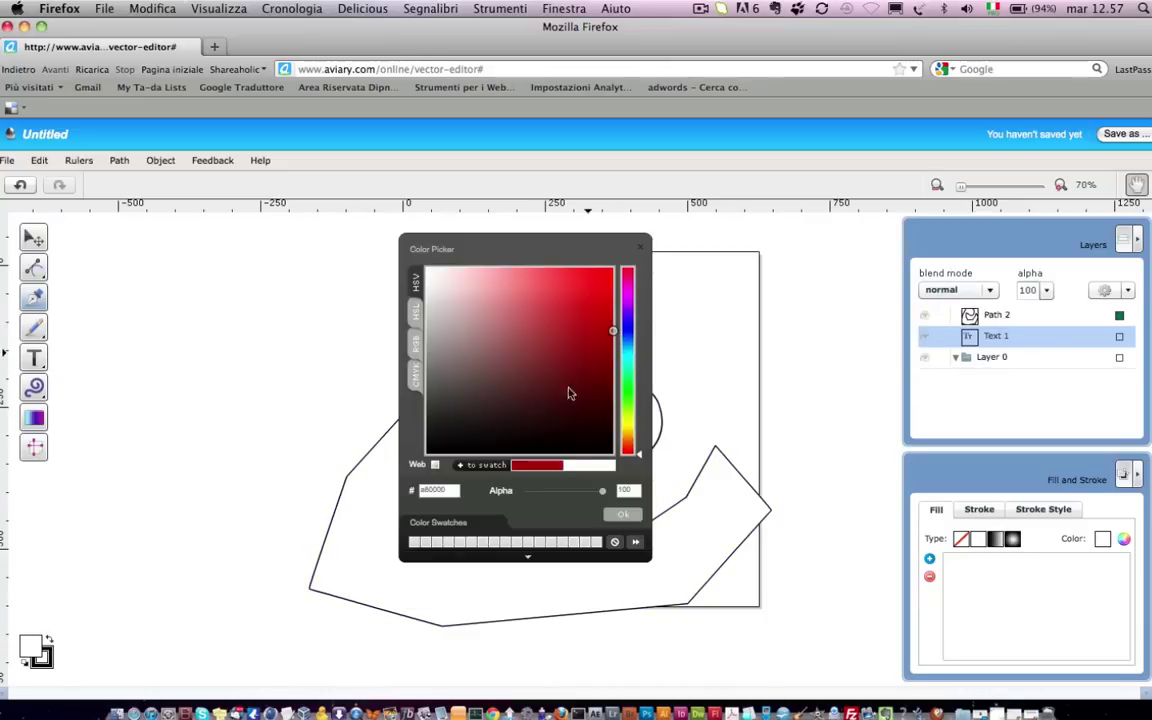
{"action": "left_click", "coordinate": [622, 514]}
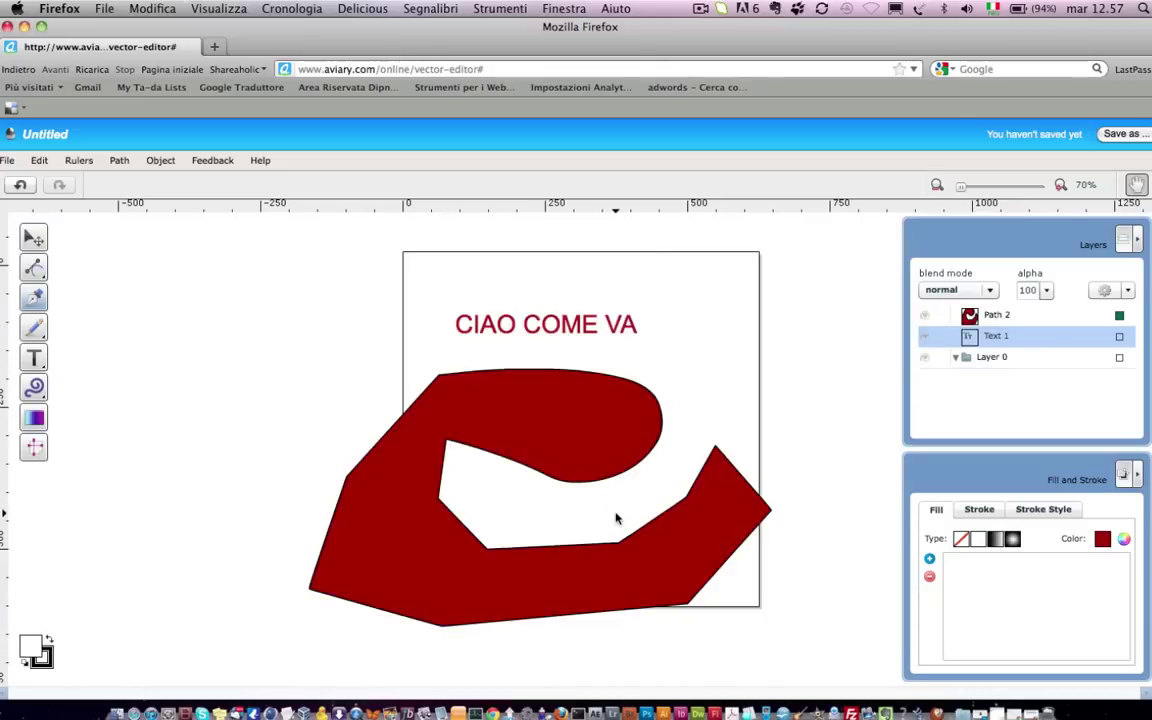
- Set the shape's outline colour to a dark teal
{"action": "left_click", "coordinate": [32, 645]}
{"action": "left_click", "coordinate": [520, 276]}
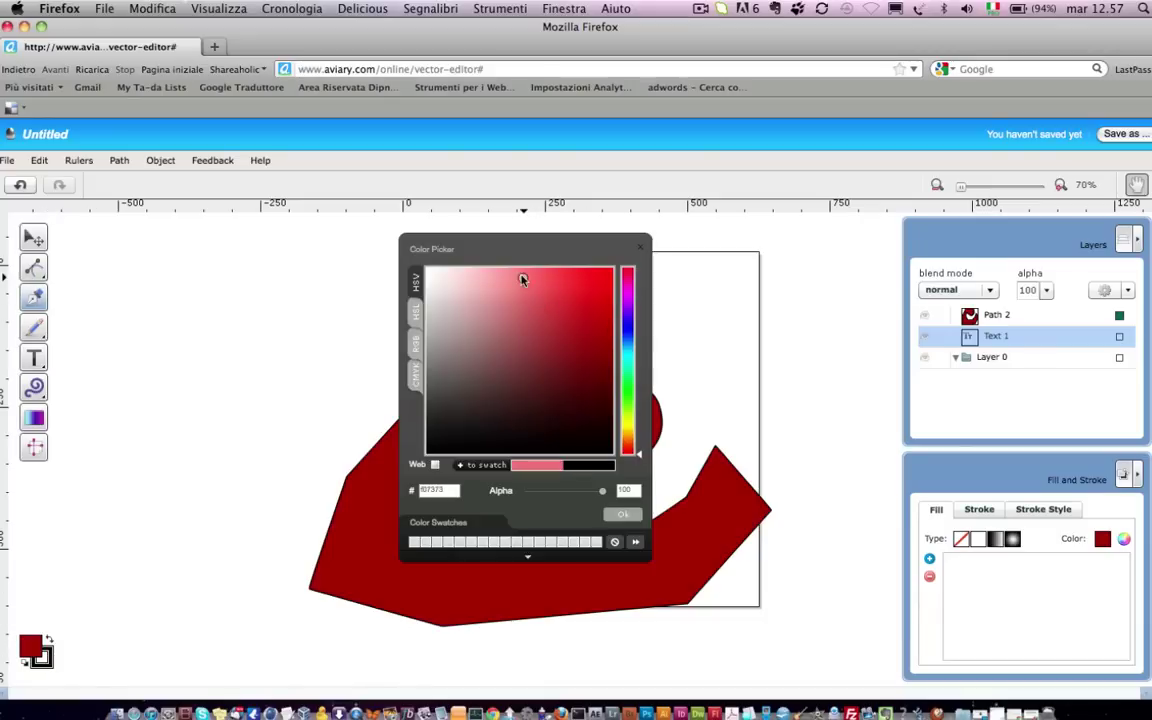
{"action": "left_click", "coordinate": [630, 361]}
{"action": "left_click", "coordinate": [610, 326]}
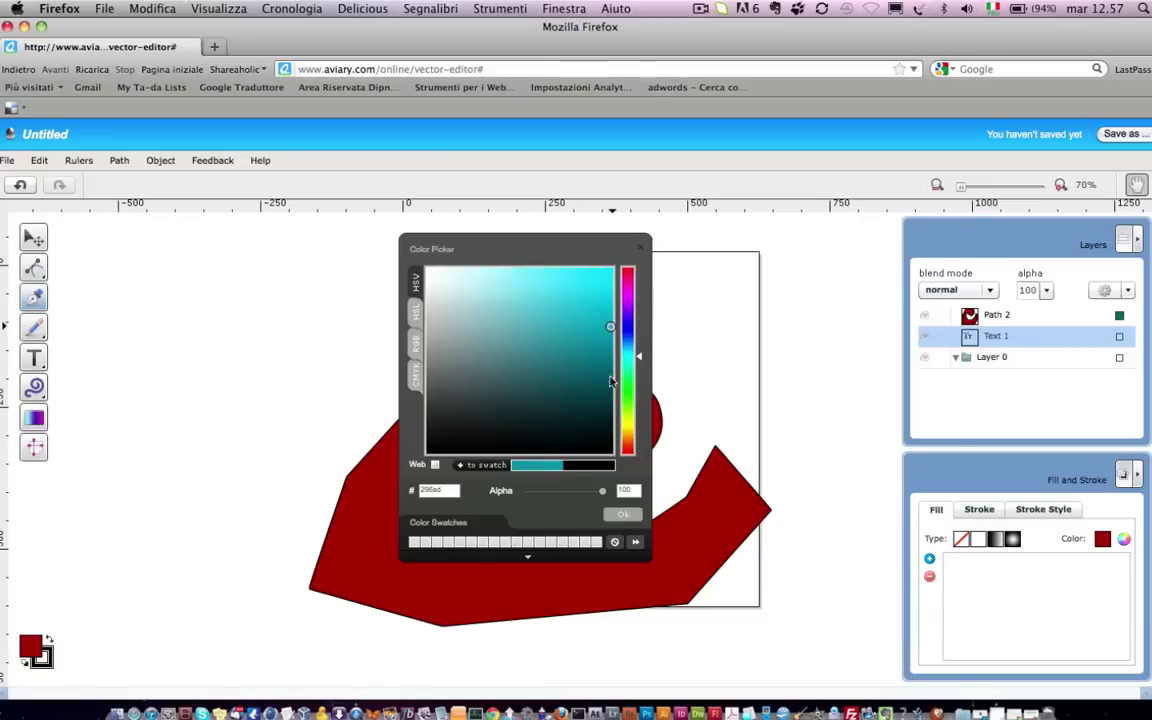
{"action": "left_click", "coordinate": [622, 516]}
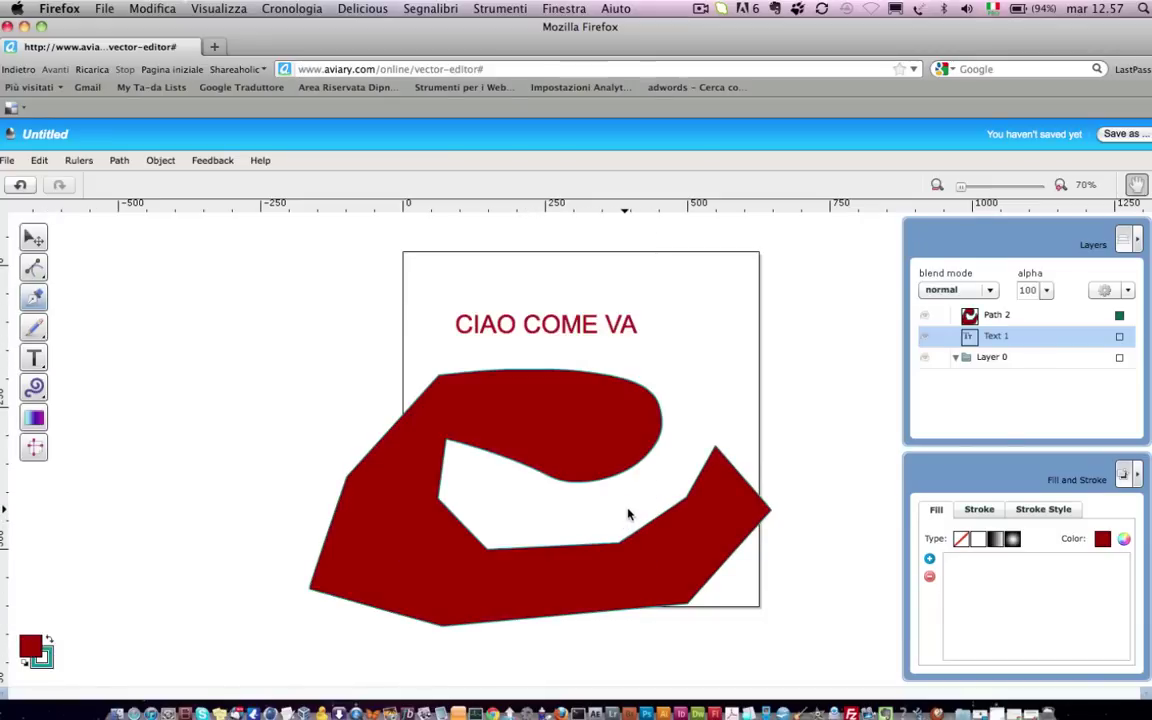
- In the Stroke settings, keep type solid and change the outline colour to green 02ad05
{"action": "left_click", "coordinate": [979, 509]}
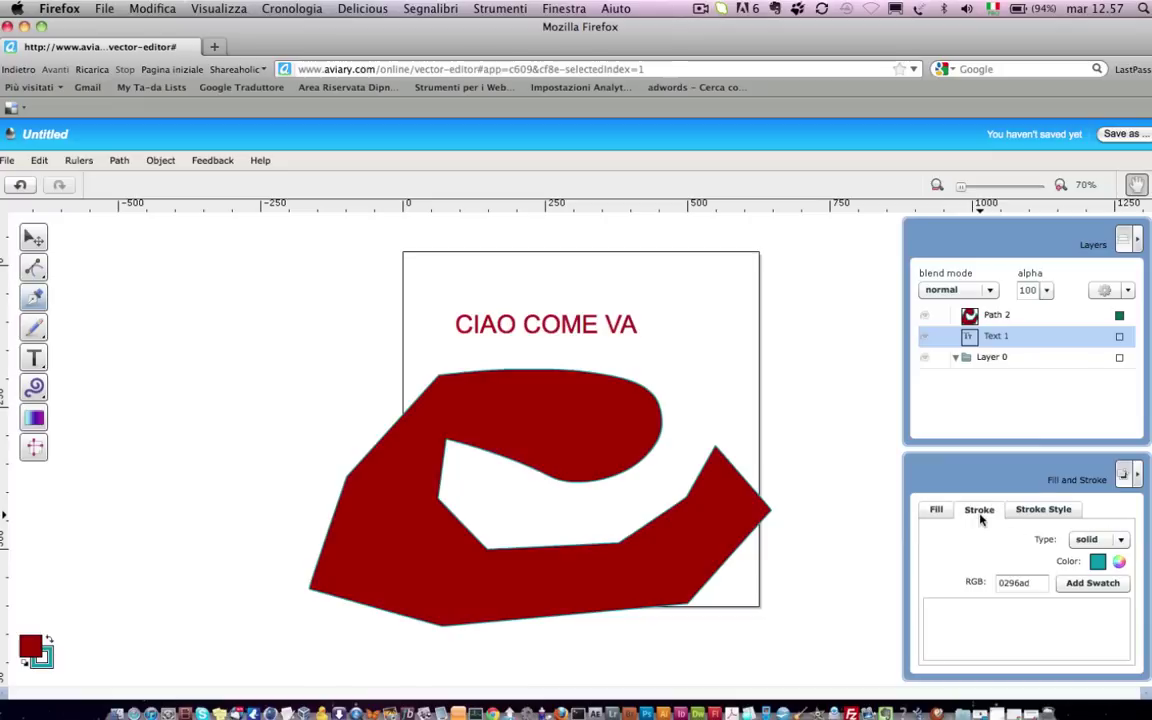
{"action": "left_click", "coordinate": [1087, 541]}
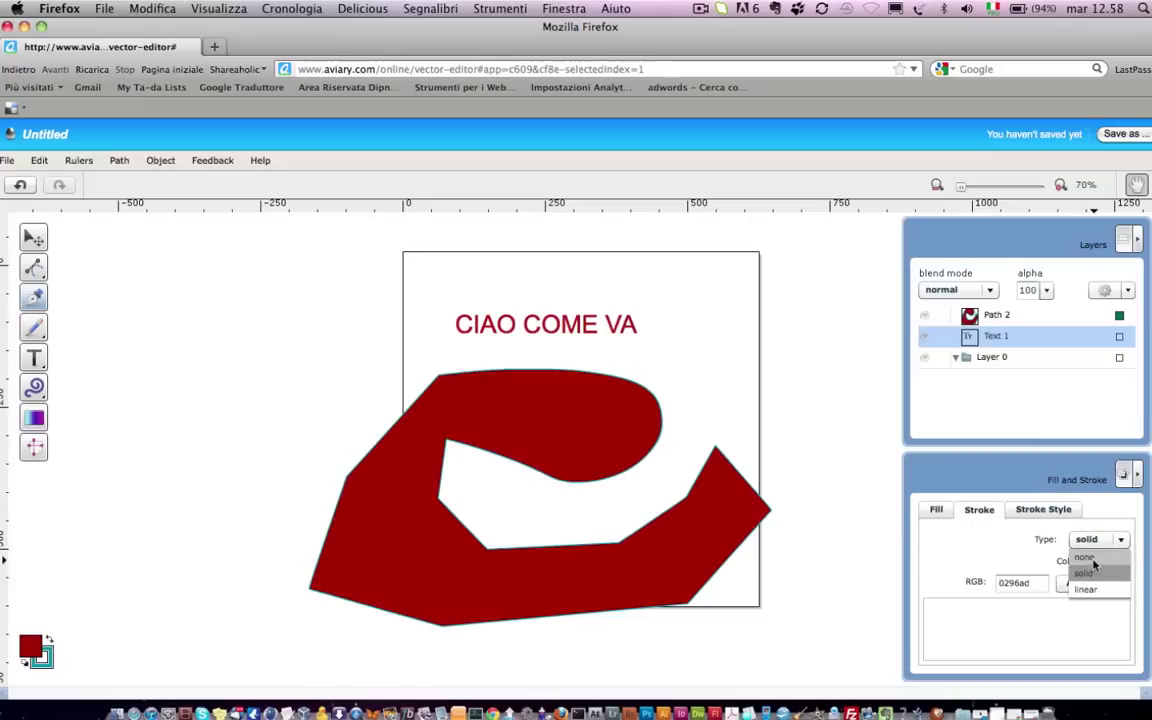
{"action": "left_click", "coordinate": [1092, 573]}
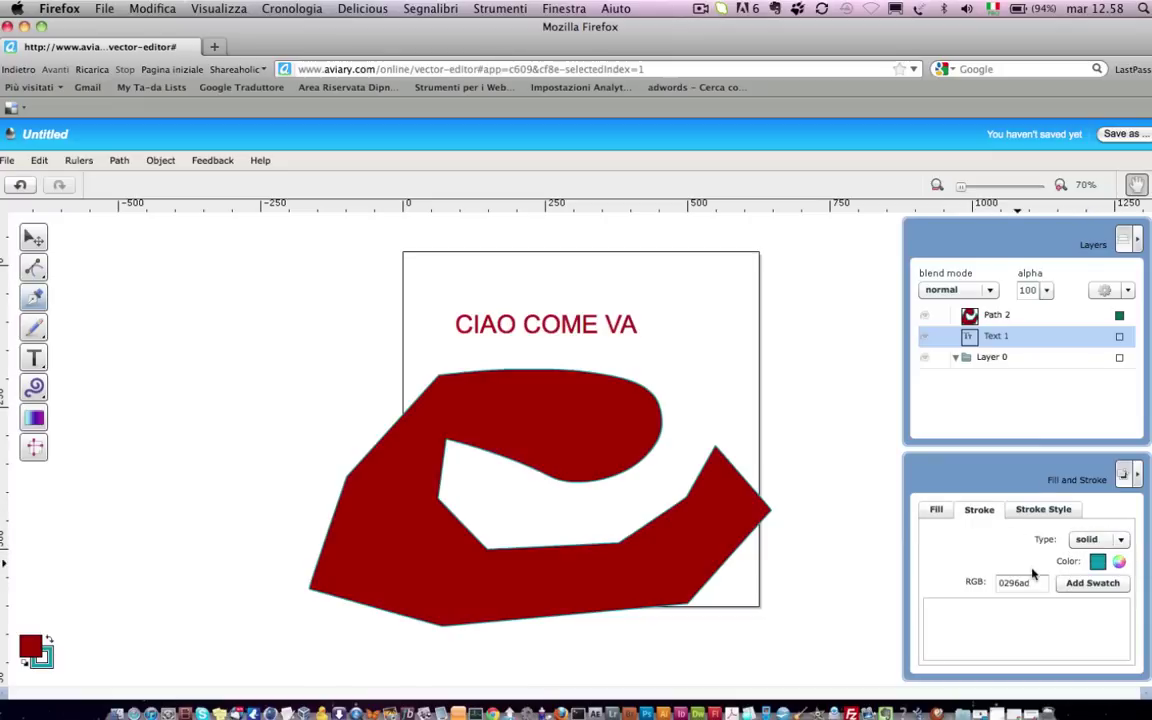
{"action": "left_click", "coordinate": [1098, 561]}
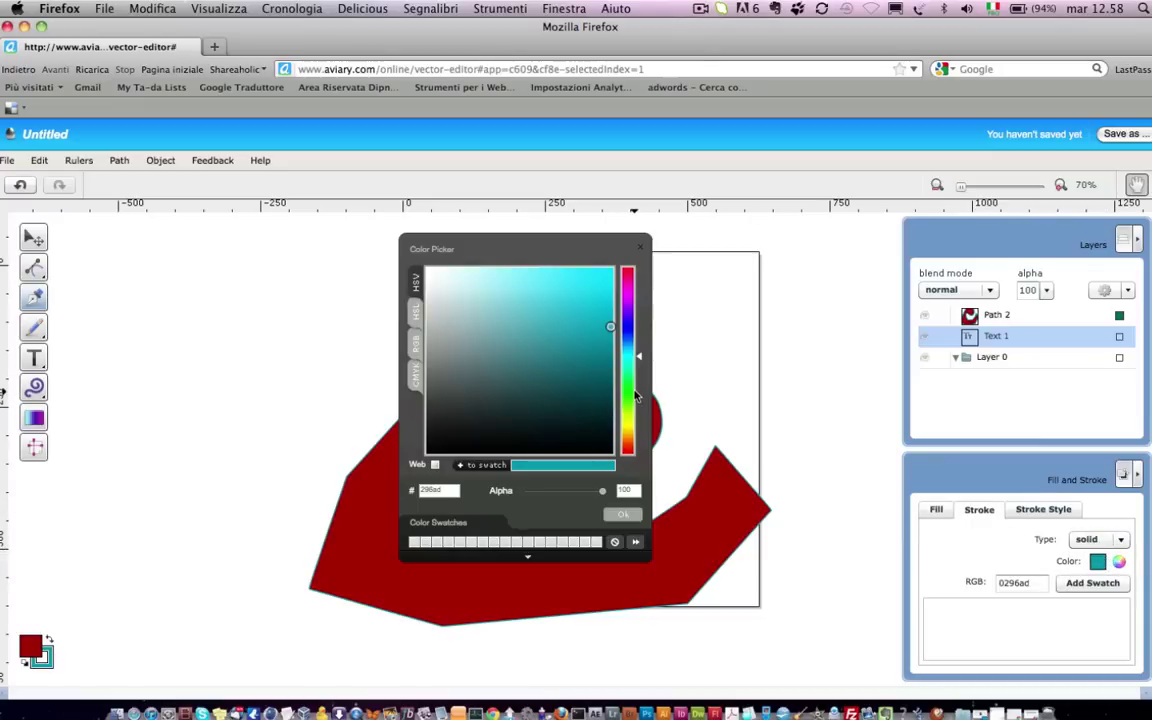
{"action": "left_click", "coordinate": [628, 356]}
{"action": "left_click", "coordinate": [629, 392]}
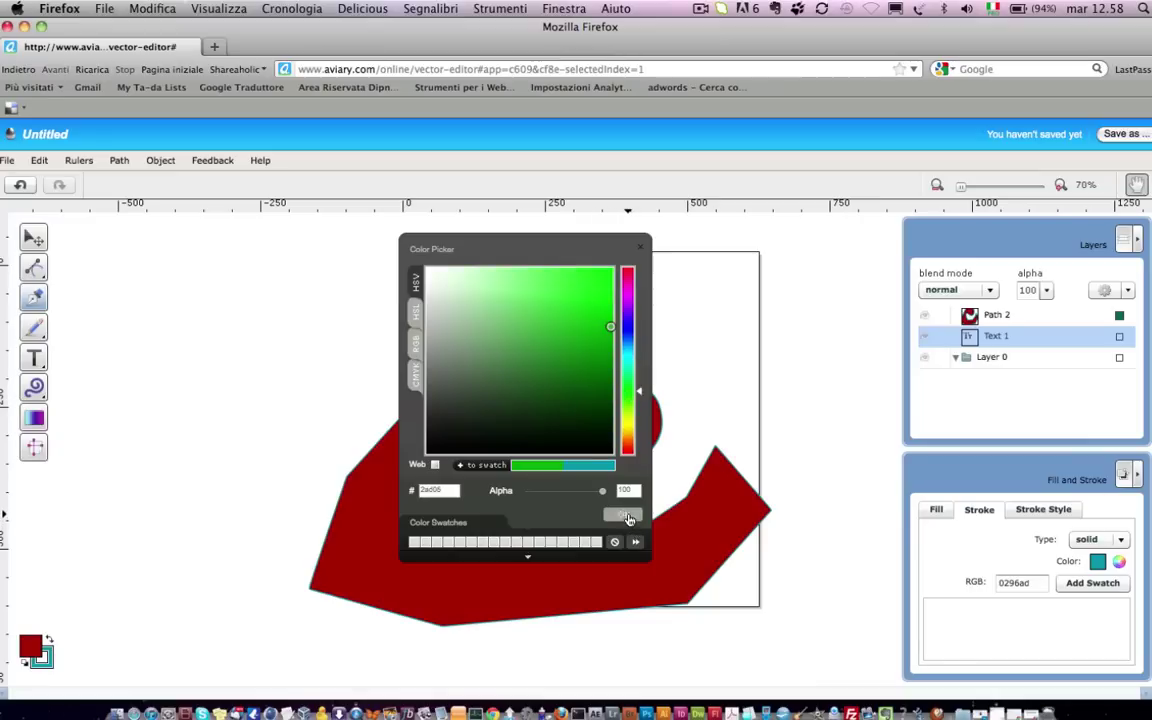
{"action": "left_click", "coordinate": [627, 516]}
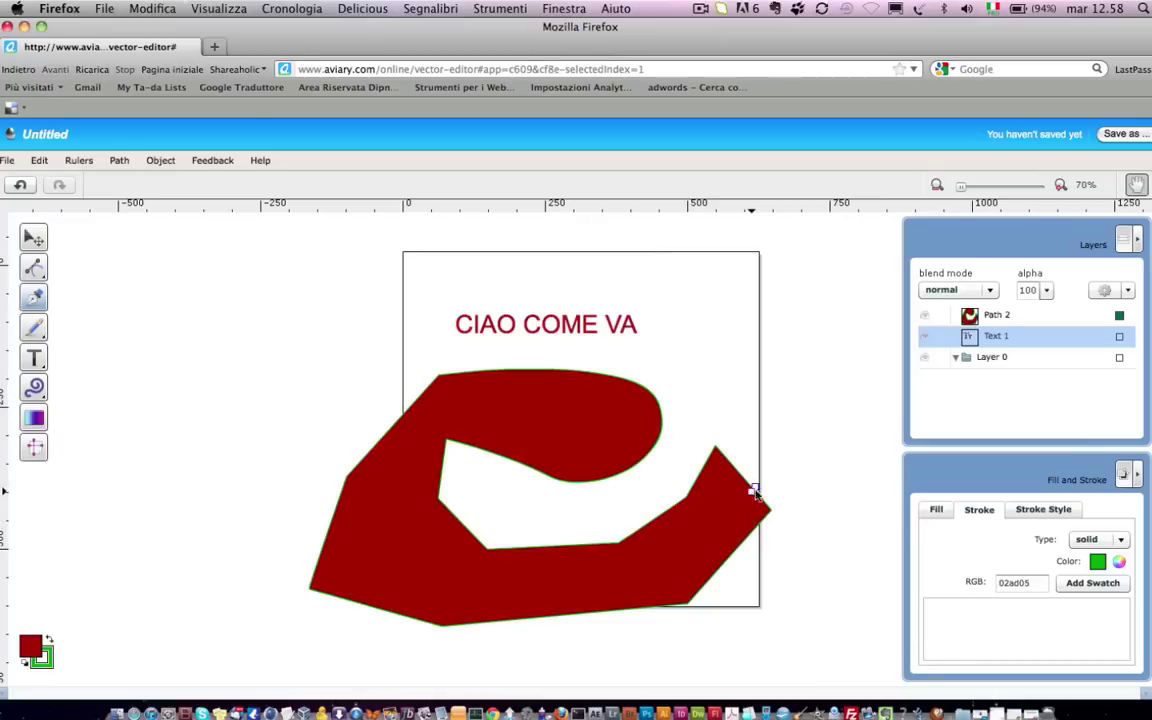
- Remove the red shape using its right-click menu
{"action": "right_click", "coordinate": [807, 434]}
{"action": "left_click", "coordinate": [763, 413]}
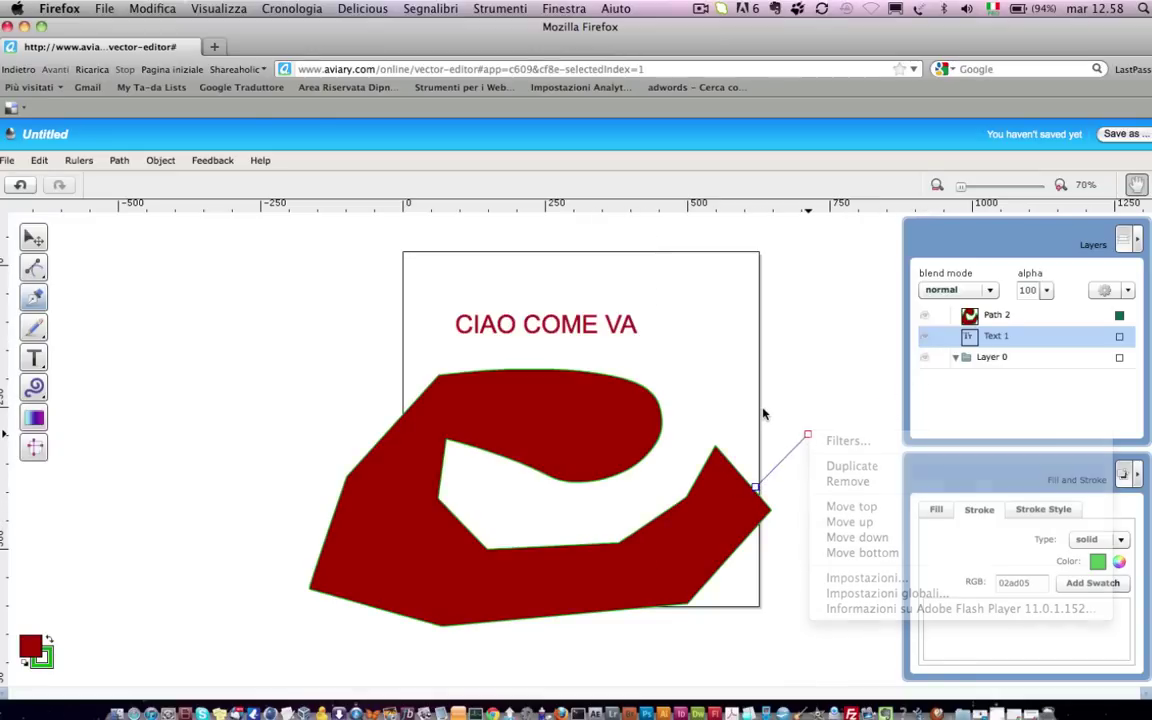
{"action": "right_click", "coordinate": [737, 410]}
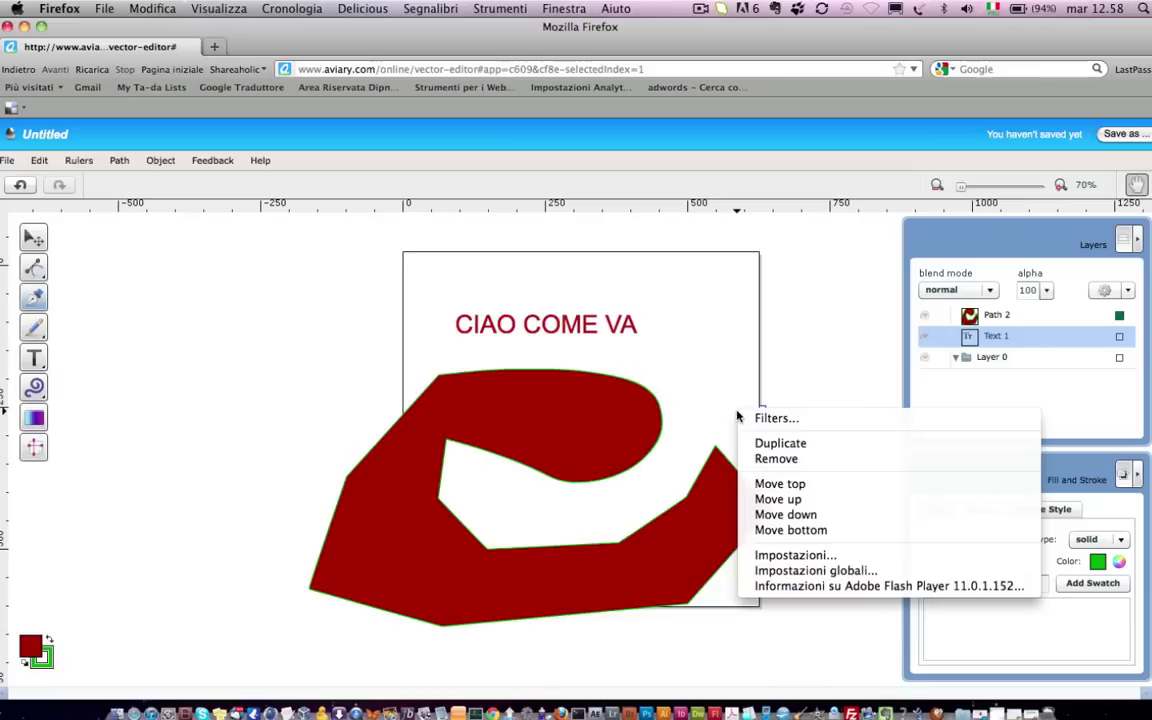
{"action": "left_click", "coordinate": [776, 458]}
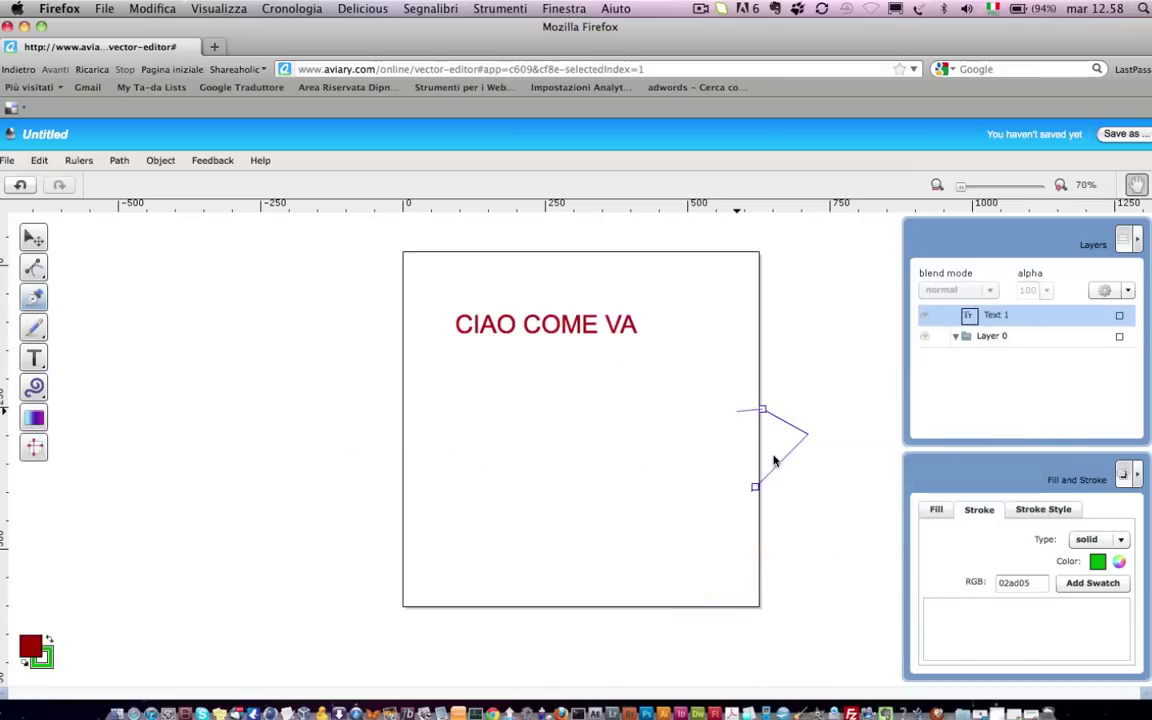
- Close a new red shape and duplicate it from its right-click menu
{"action": "right_click", "coordinate": [674, 449]}
{"action": "key", "text": "Escape"}
{"action": "left_click", "coordinate": [625, 452]}
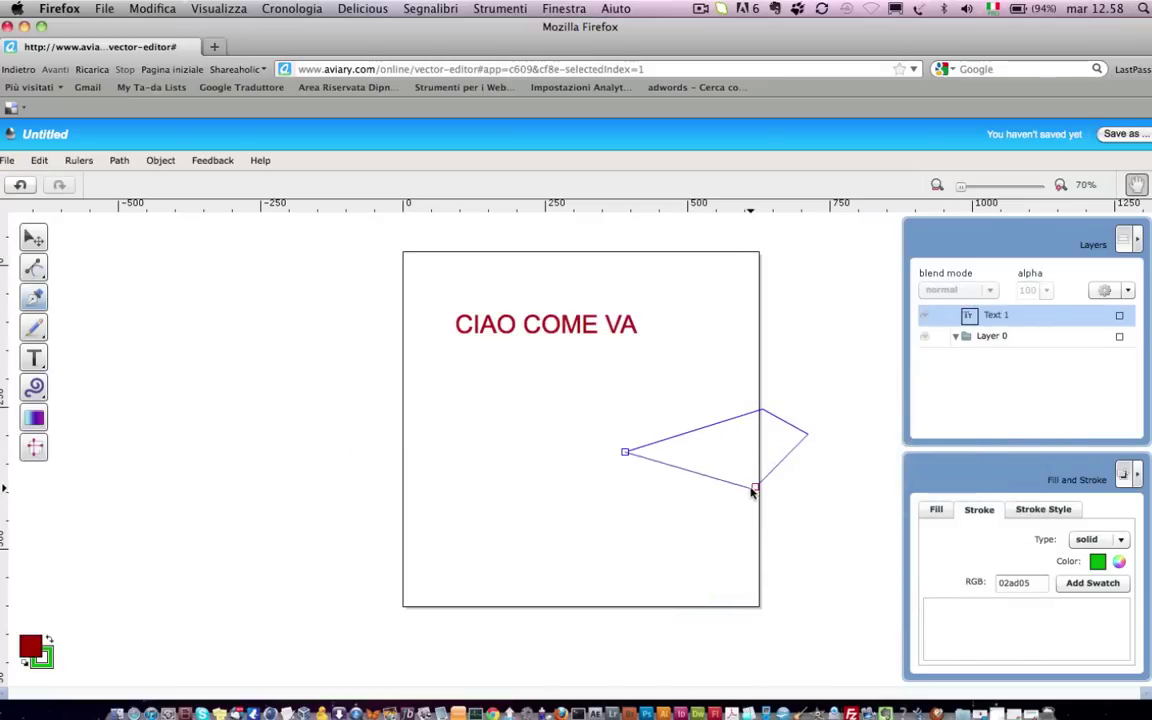
{"action": "left_click", "coordinate": [754, 489]}
{"action": "right_click", "coordinate": [753, 475]}
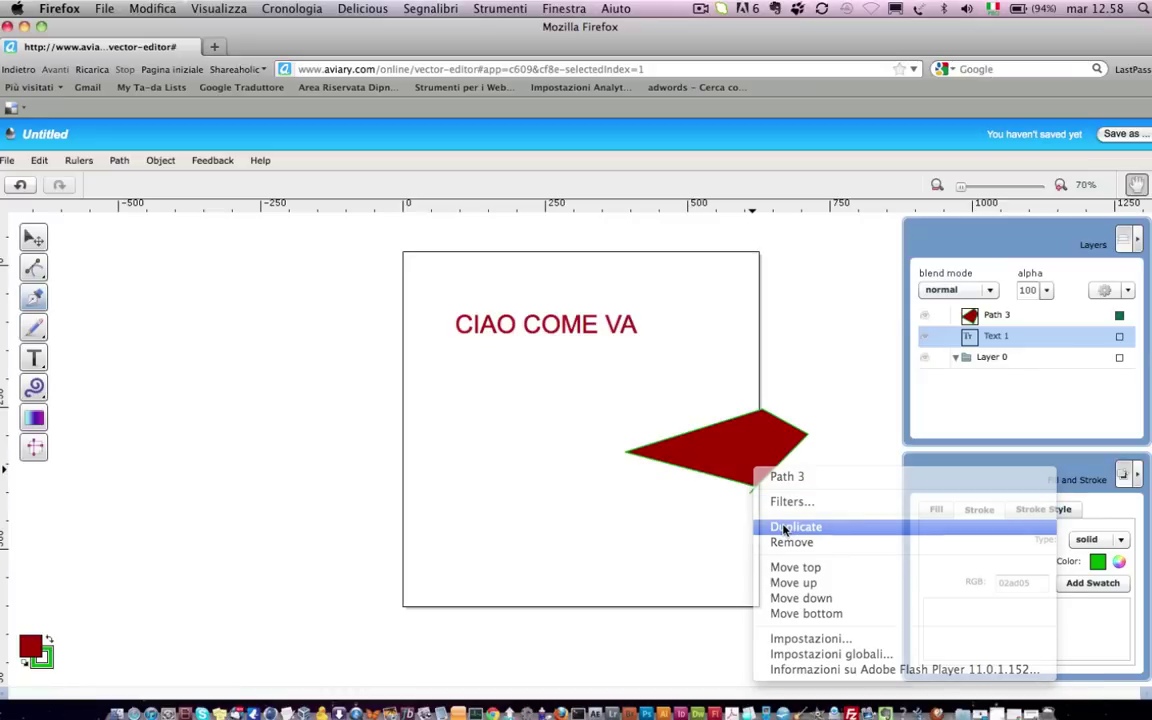
{"action": "left_click", "coordinate": [785, 528]}
- Move the duplicate left and remove it, then shift the remaining red shape left
{"action": "left_click", "coordinate": [965, 319]}
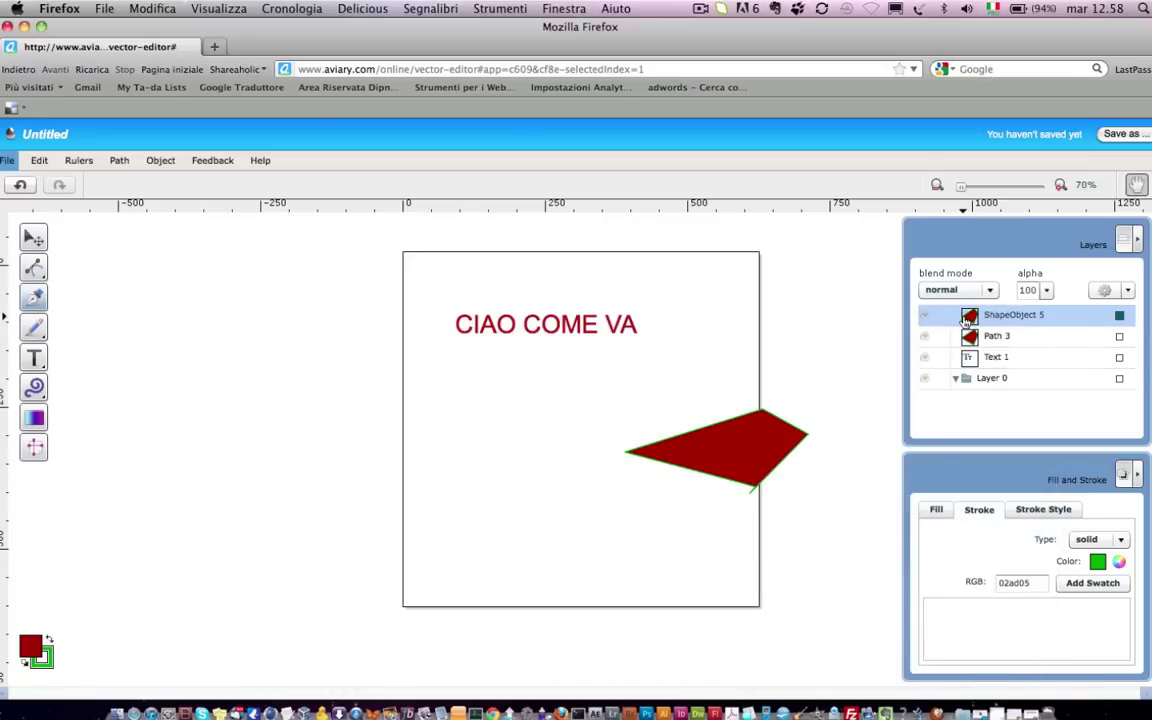
{"action": "left_click", "coordinate": [31, 240]}
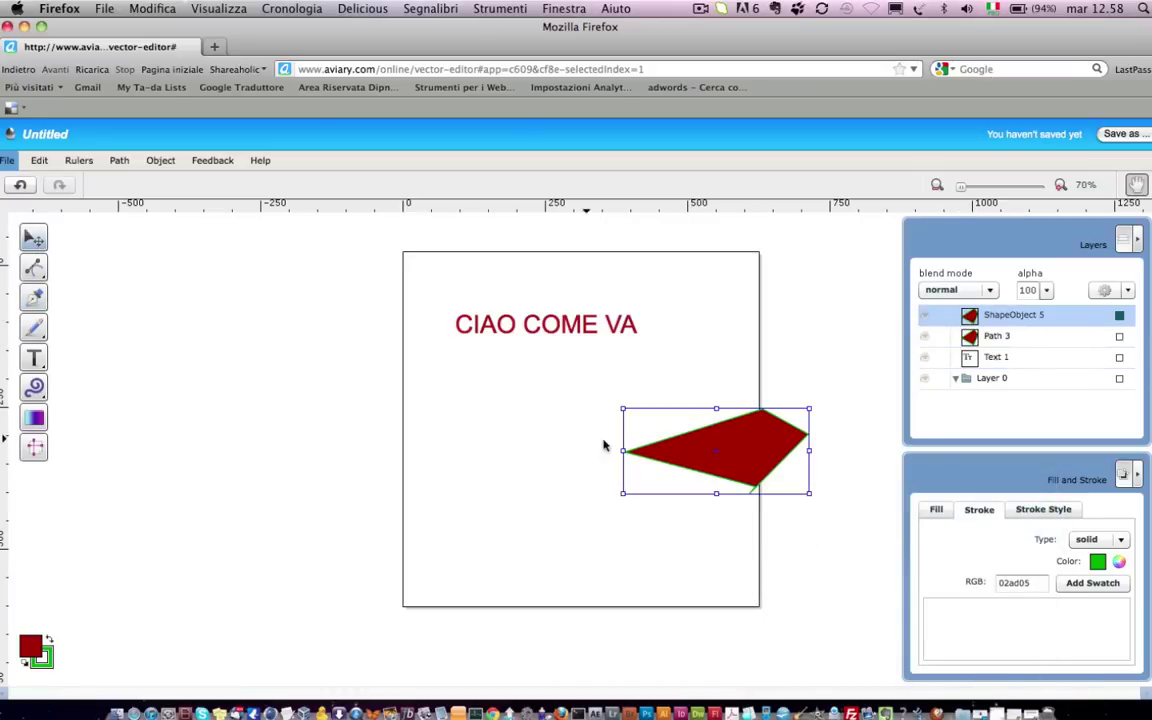
{"action": "left_click_drag", "start_coordinate": [712, 463], "coordinate": [476, 465]}
{"action": "right_click", "coordinate": [529, 455]}
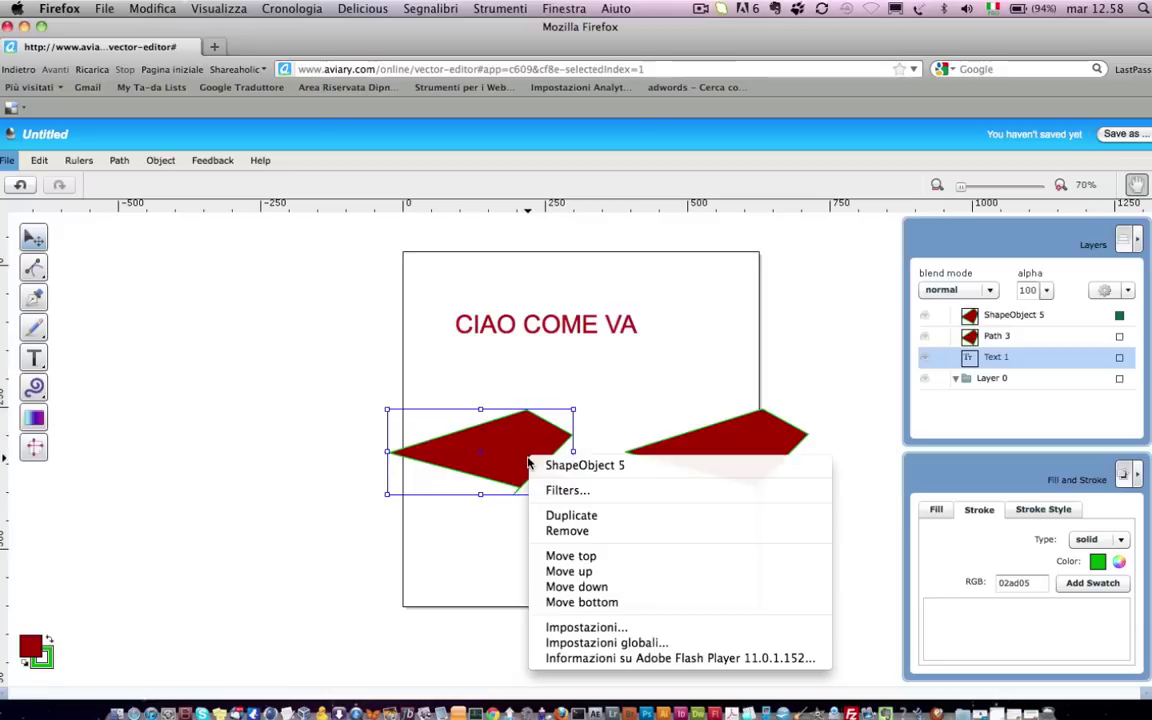
{"action": "left_click", "coordinate": [557, 532]}
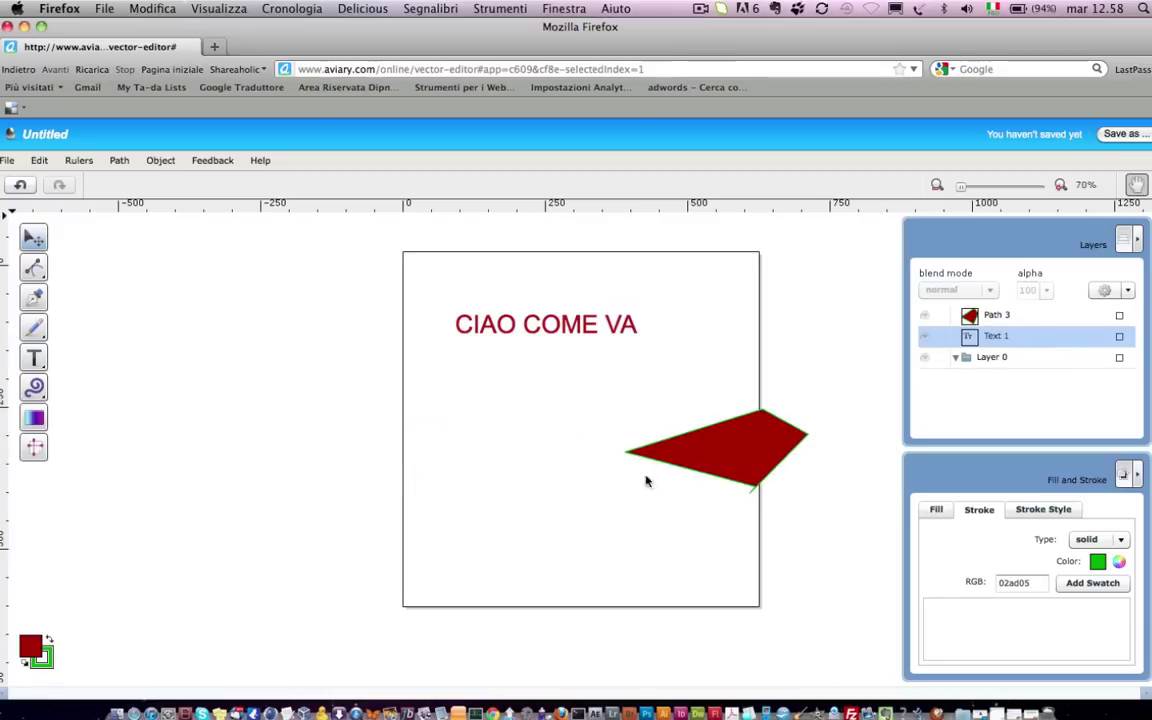
{"action": "left_click", "coordinate": [733, 465]}
{"action": "left_click_drag", "start_coordinate": [746, 465], "coordinate": [583, 433]}
- Delete the remaining red shape and stretch the CIAO COME VA text wider
{"action": "key", "text": "Delete"}
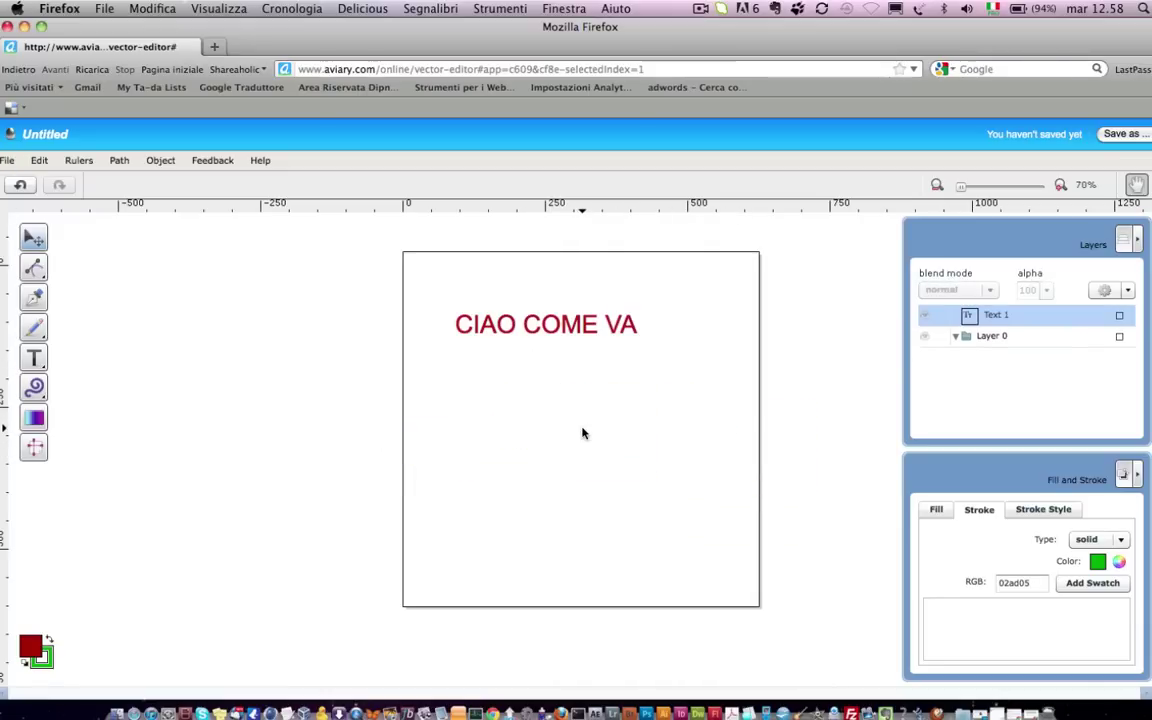
{"action": "left_click_drag", "start_coordinate": [445, 282], "coordinate": [619, 372]}
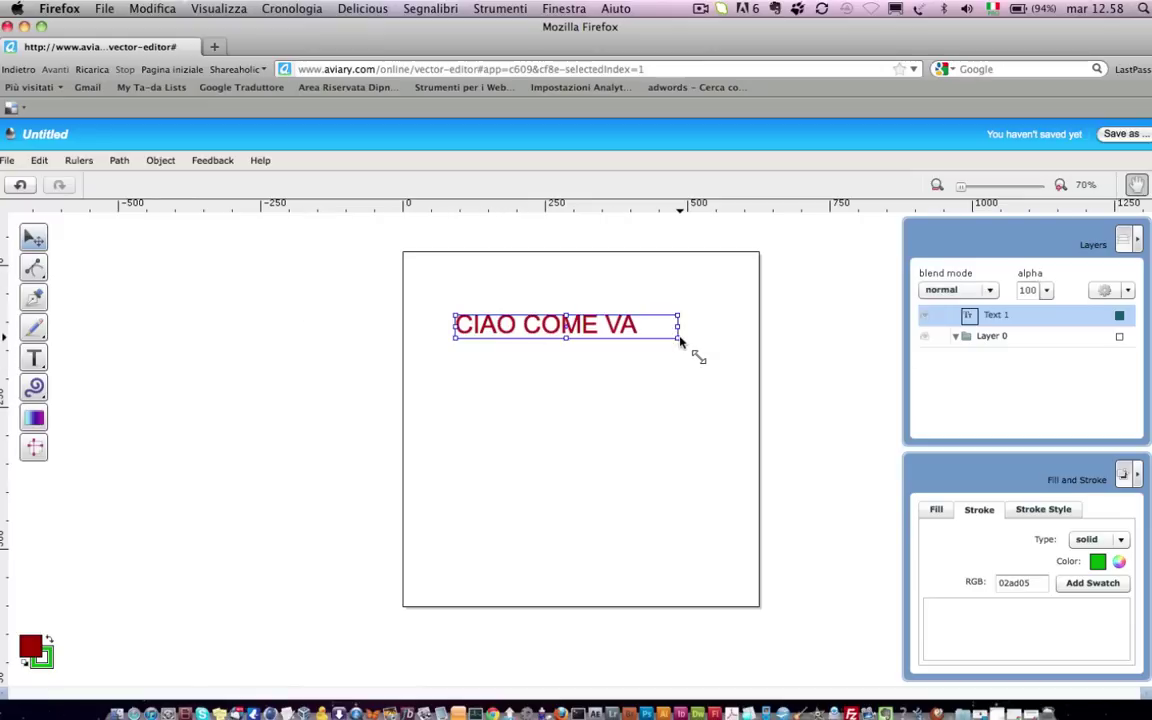
{"action": "left_click_drag", "start_coordinate": [678, 337], "coordinate": [660, 380]}
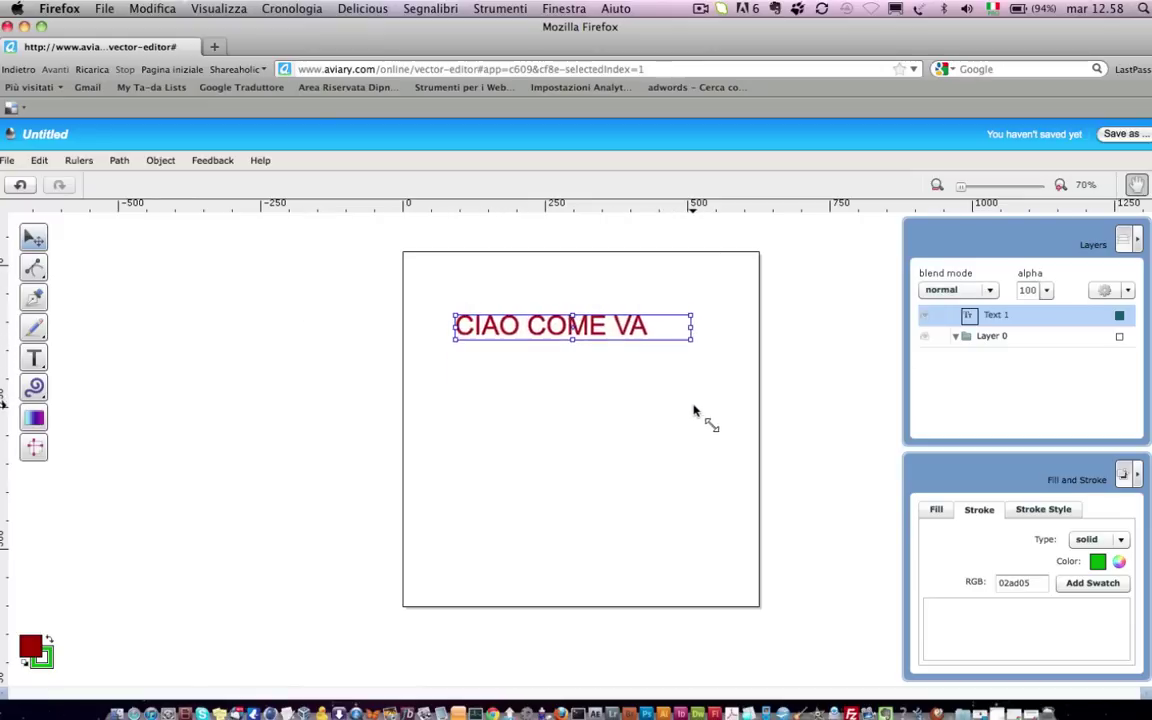
{"action": "left_click_drag", "start_coordinate": [660, 380], "coordinate": [740, 402]}
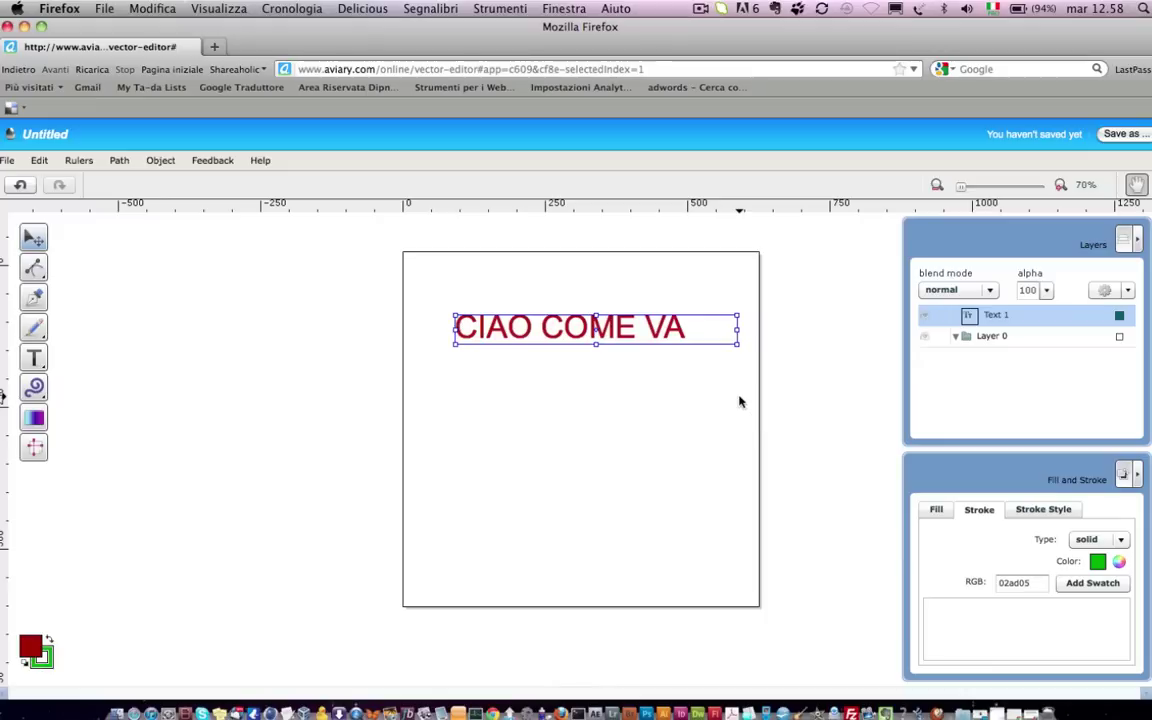
- Collapse the Layers and Fill and Stroke panels
{"action": "left_click", "coordinate": [1136, 240]}
{"action": "left_click", "coordinate": [1145, 238]}
{"action": "left_click", "coordinate": [1137, 479]}
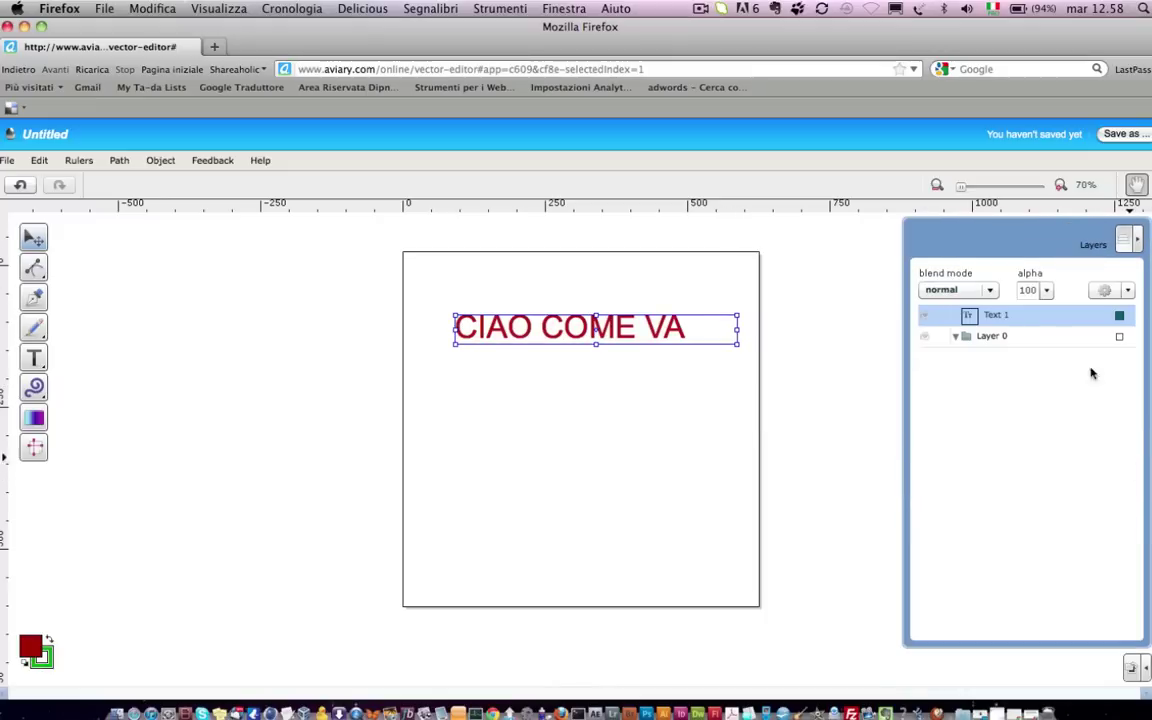
{"action": "left_click", "coordinate": [1018, 217]}
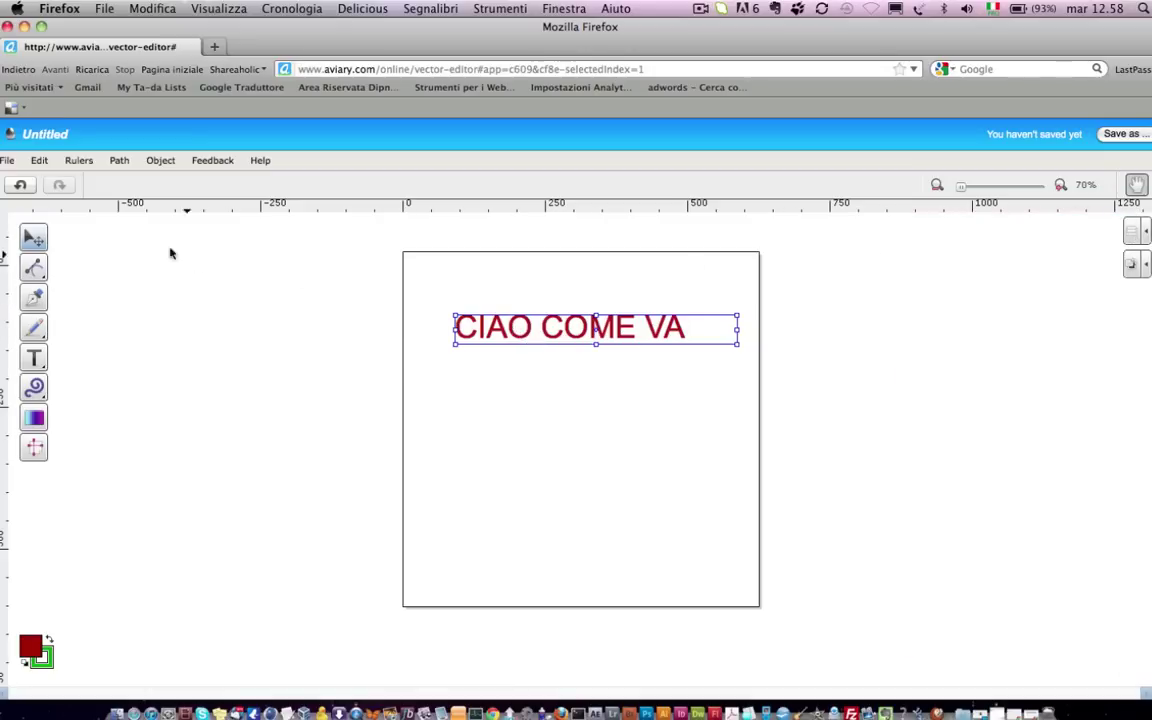
- Bring up the Export to PDF dialog from File > Export
{"action": "left_click", "coordinate": [6, 160]}
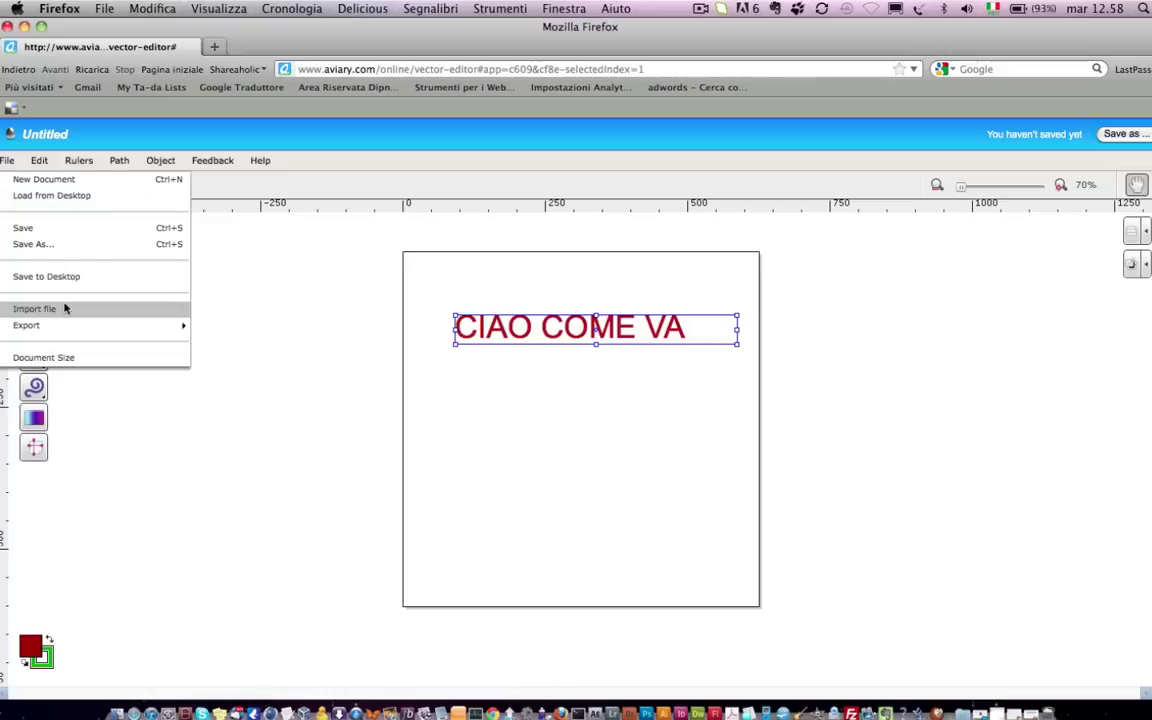
{"action": "mouse_move", "coordinate": [95, 325]}
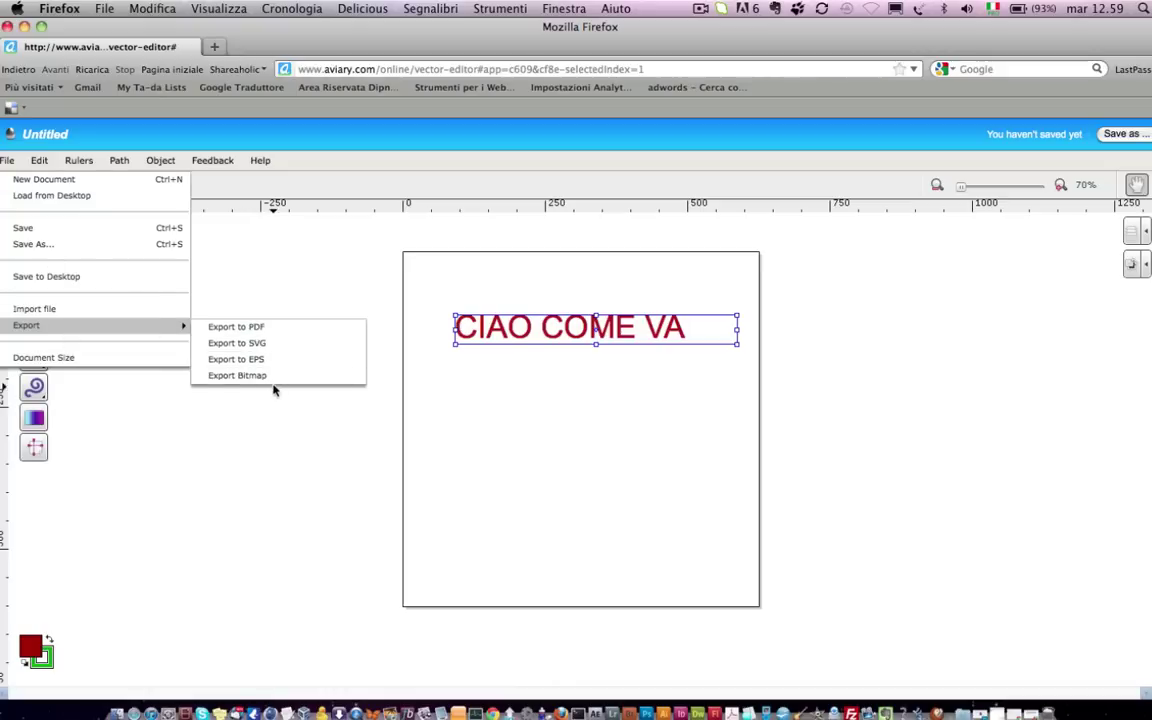
{"action": "left_click", "coordinate": [255, 330]}
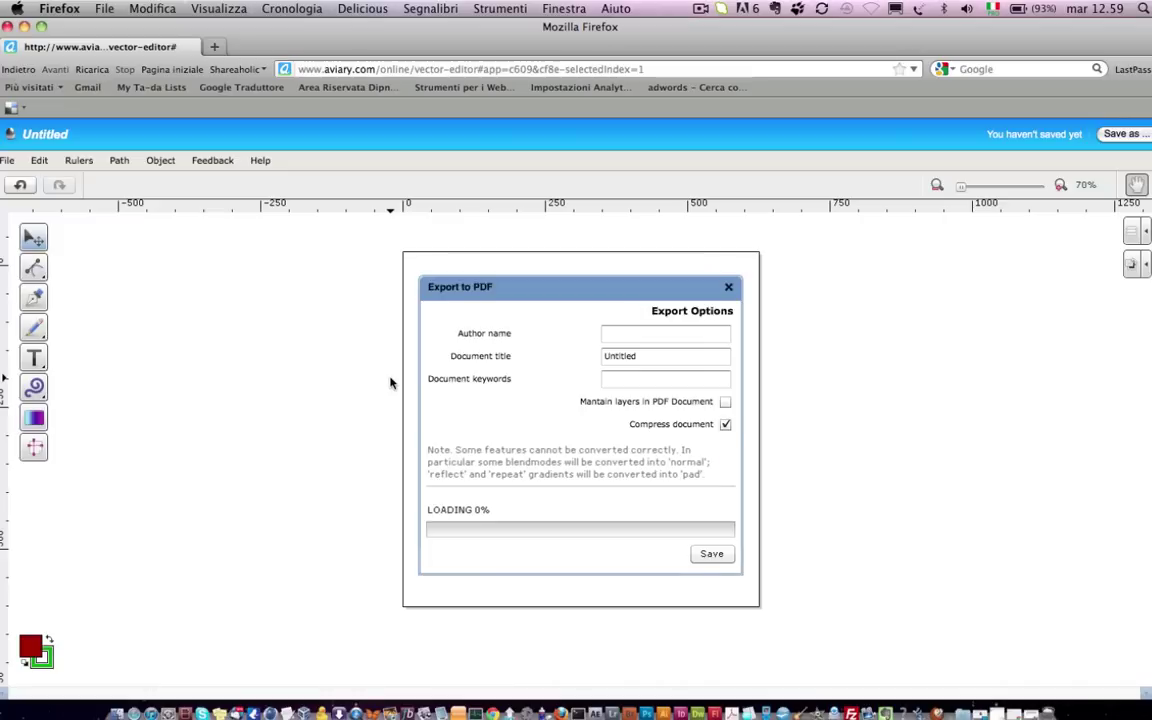
- Enter an author name and document title 'prova', then generate the PDF
{"action": "left_click", "coordinate": [616, 336]}
{"action": "type", "text": "a"}
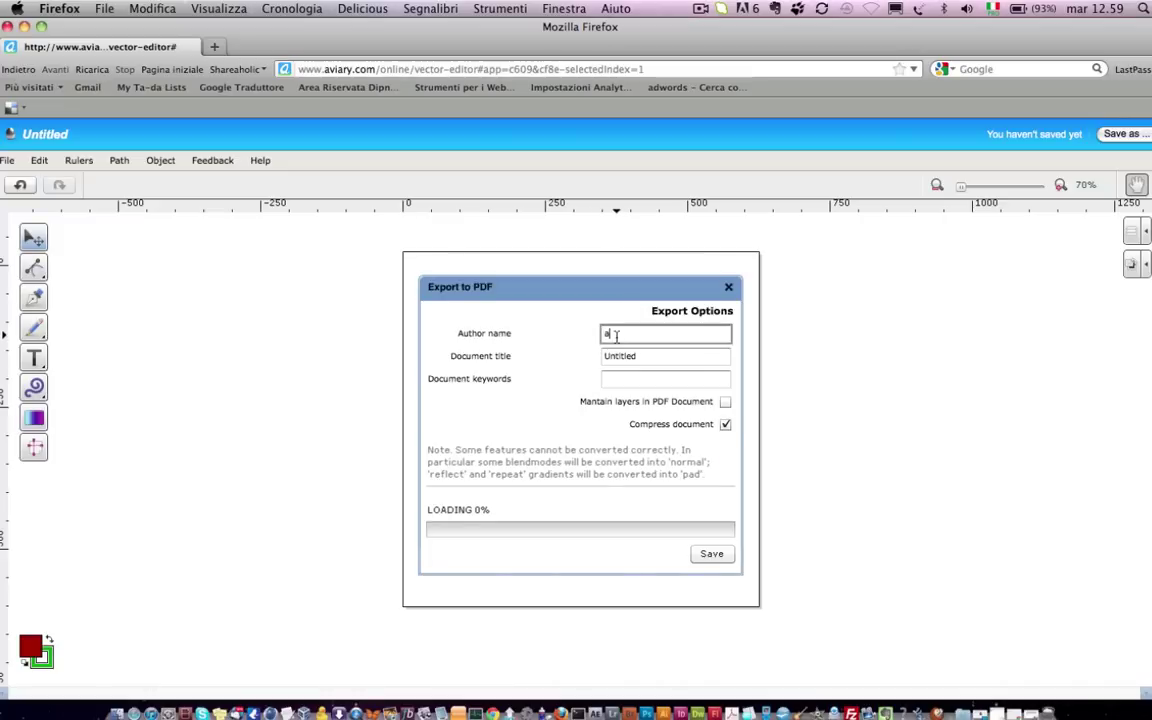
{"action": "type", "text": "ll"}
{"action": "key", "text": "Tab"}
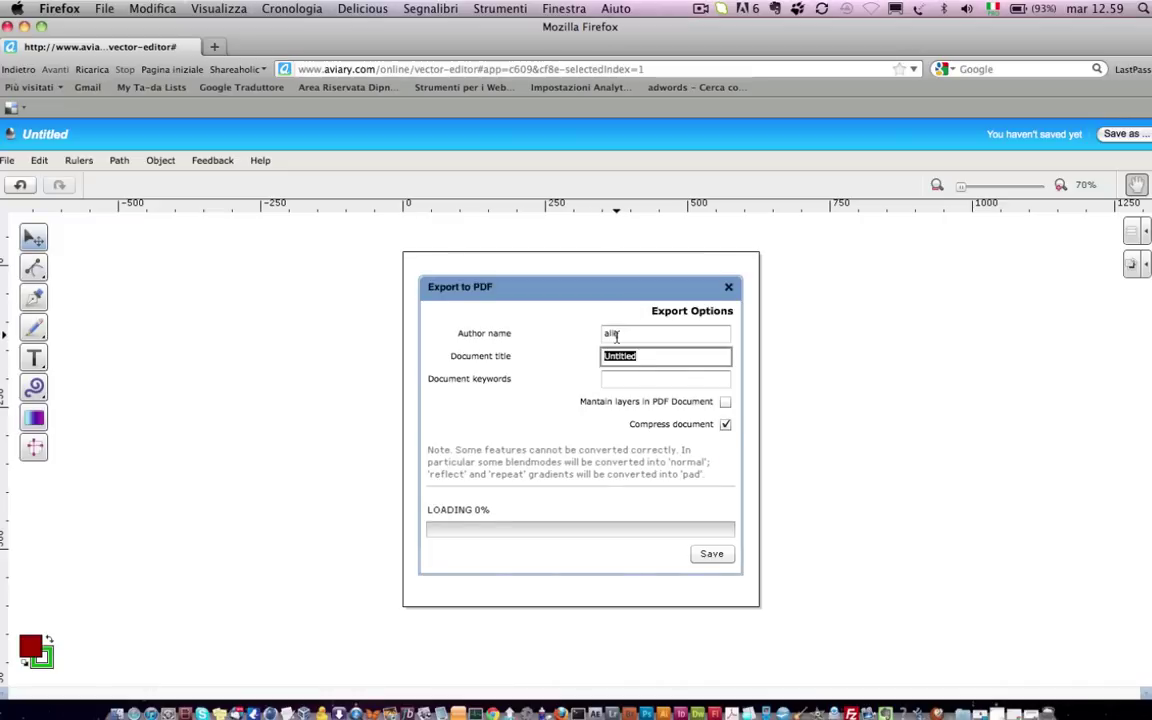
{"action": "type", "text": "prova"}
{"action": "key", "text": "Tab"}
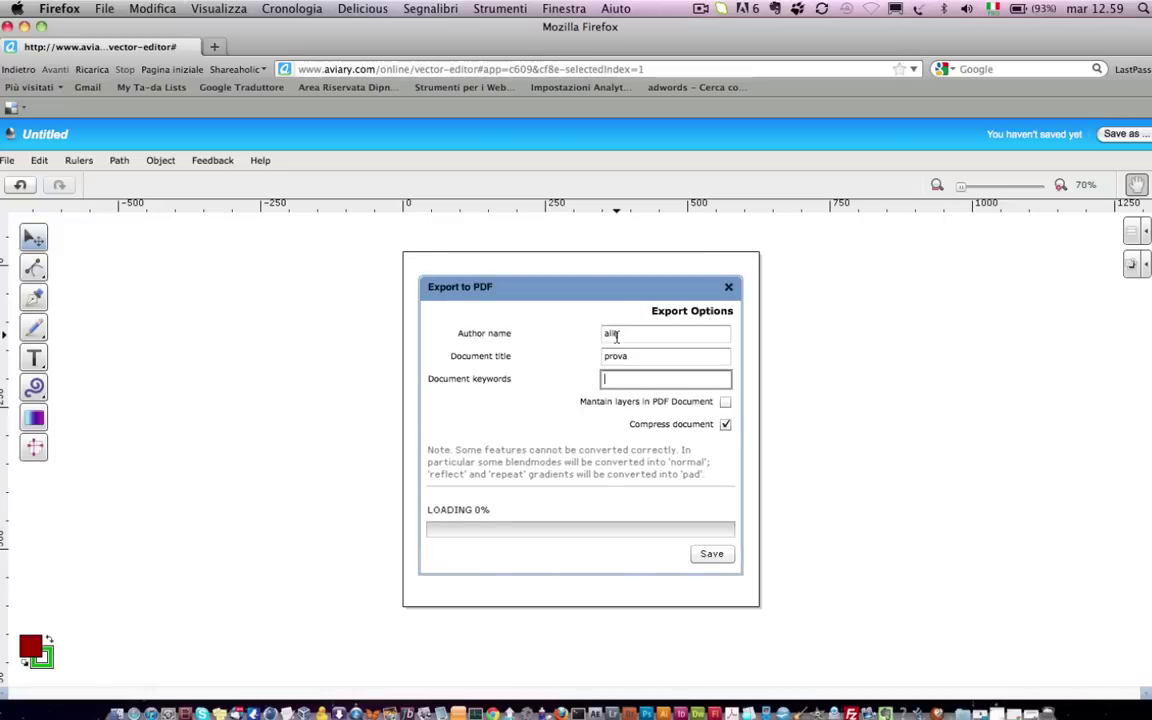
{"action": "left_click", "coordinate": [714, 556]}
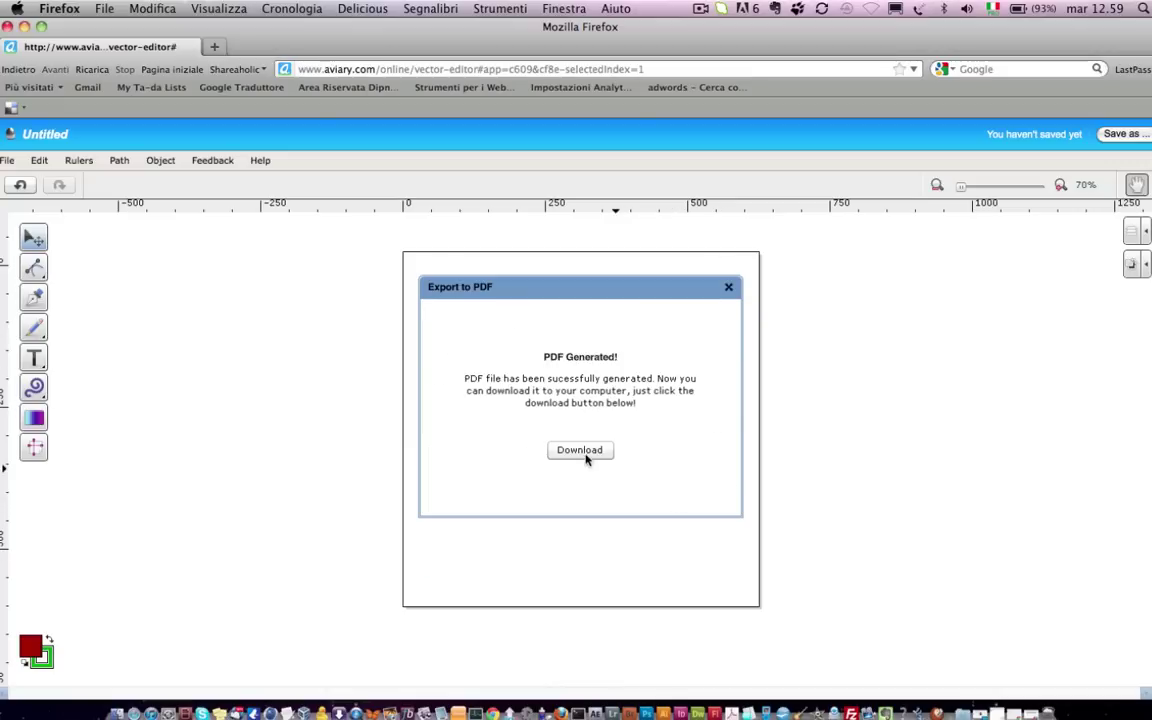
- Download the generated PDF, saving it as prova.pdf
{"action": "left_click", "coordinate": [583, 452]}
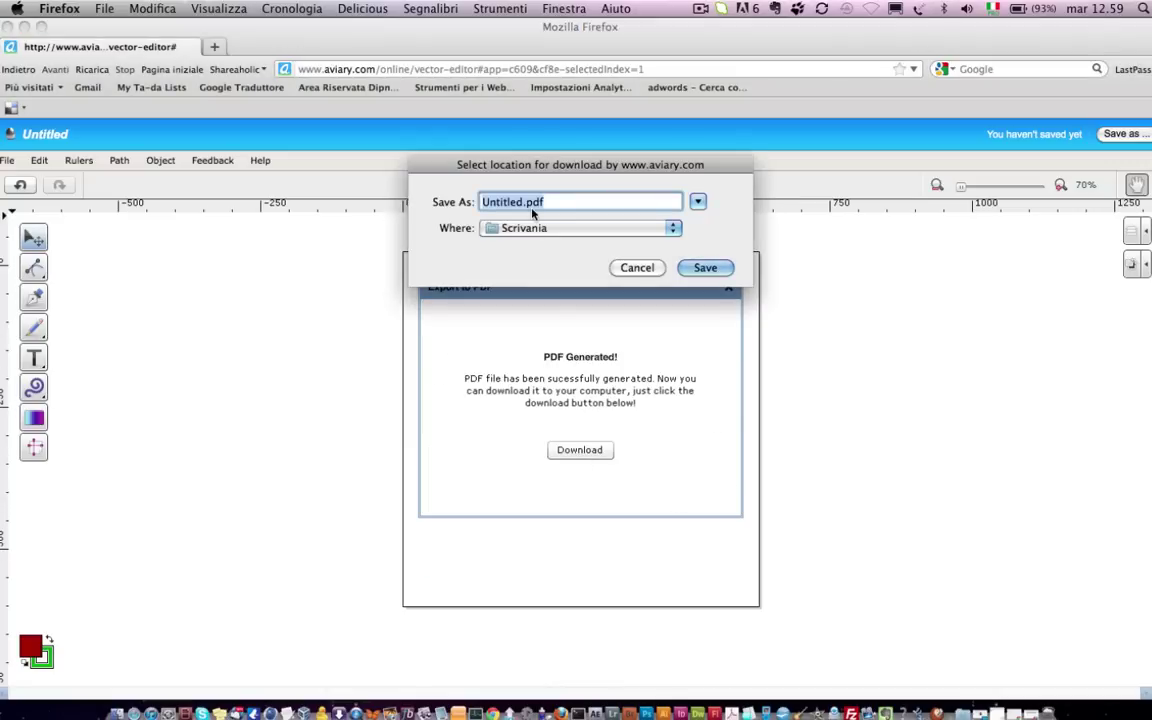
{"action": "key", "text": "Left"}
{"action": "key", "text": "shift+Right"}
{"action": "key", "text": "shift+Right"}
{"action": "key", "text": "shift+Right"}
{"action": "key", "text": "shift+Right"}
{"action": "key", "text": "shift+Right"}
{"action": "key", "text": "shift+Right"}
{"action": "key", "text": "shift+Right"}
{"action": "key", "text": "shift+Right"}
{"action": "type", "text": "prova"}
{"action": "key", "text": "Return"}
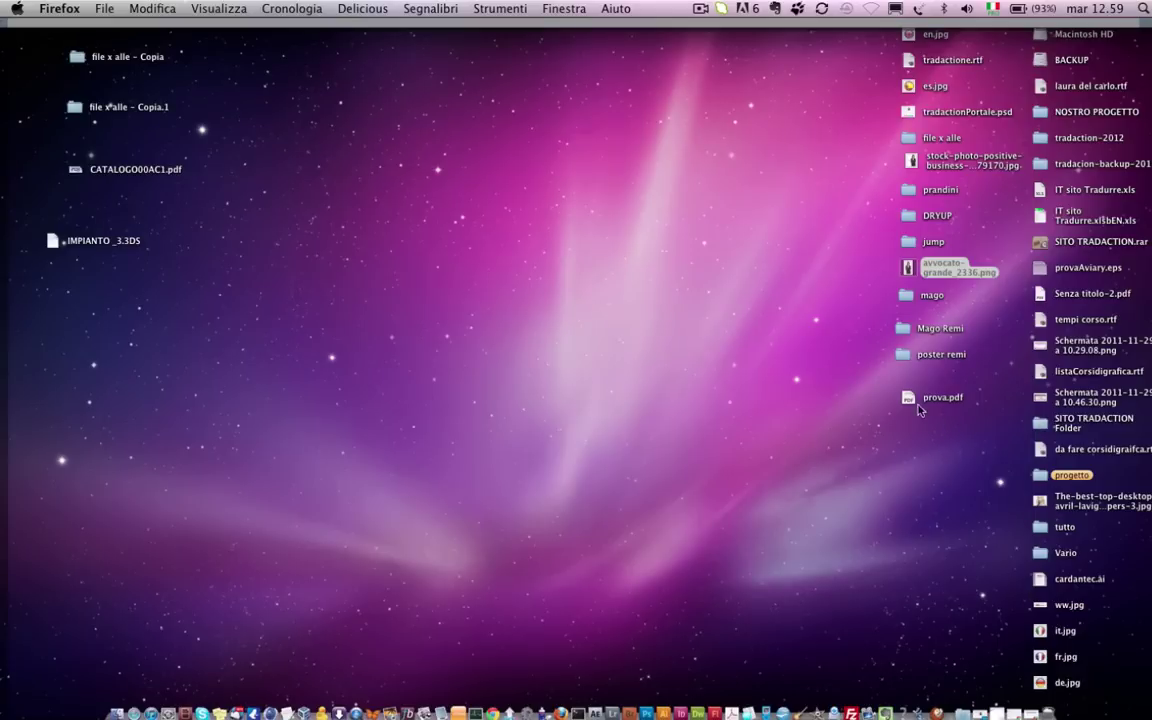
- Preview prova.pdf from the desktop with Quick Look, then return to the editor
{"action": "left_click", "coordinate": [918, 404]}
{"action": "key", "text": "space"}
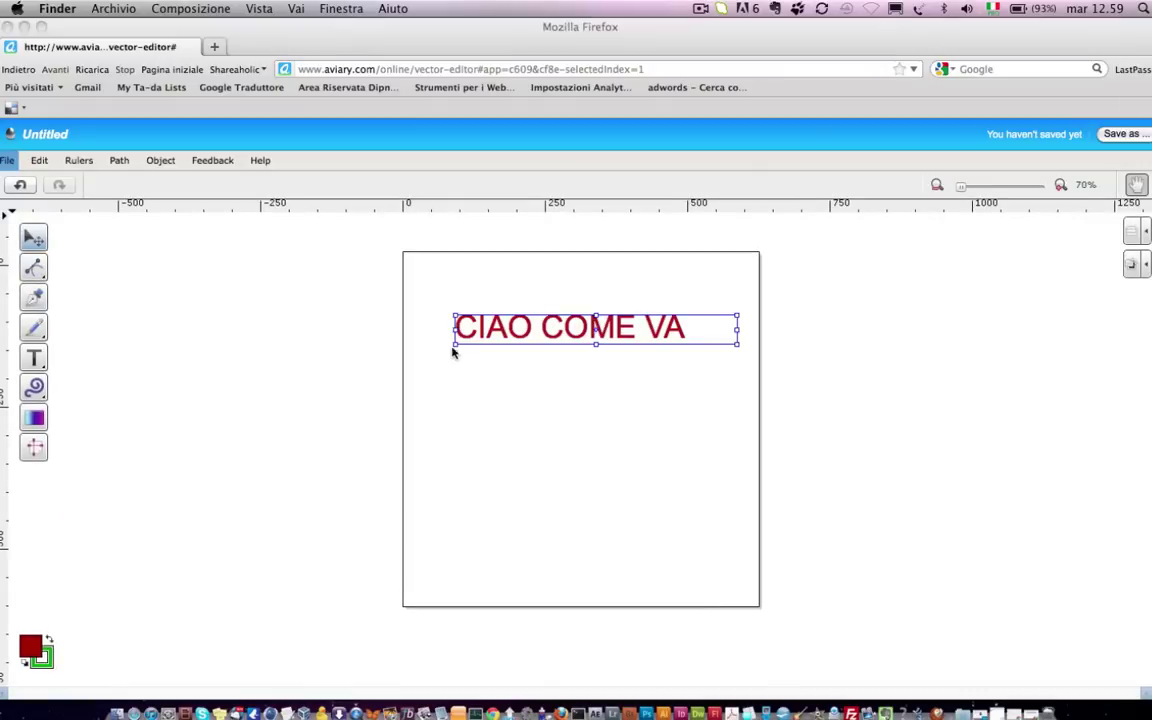
{"action": "left_click", "coordinate": [455, 345]}
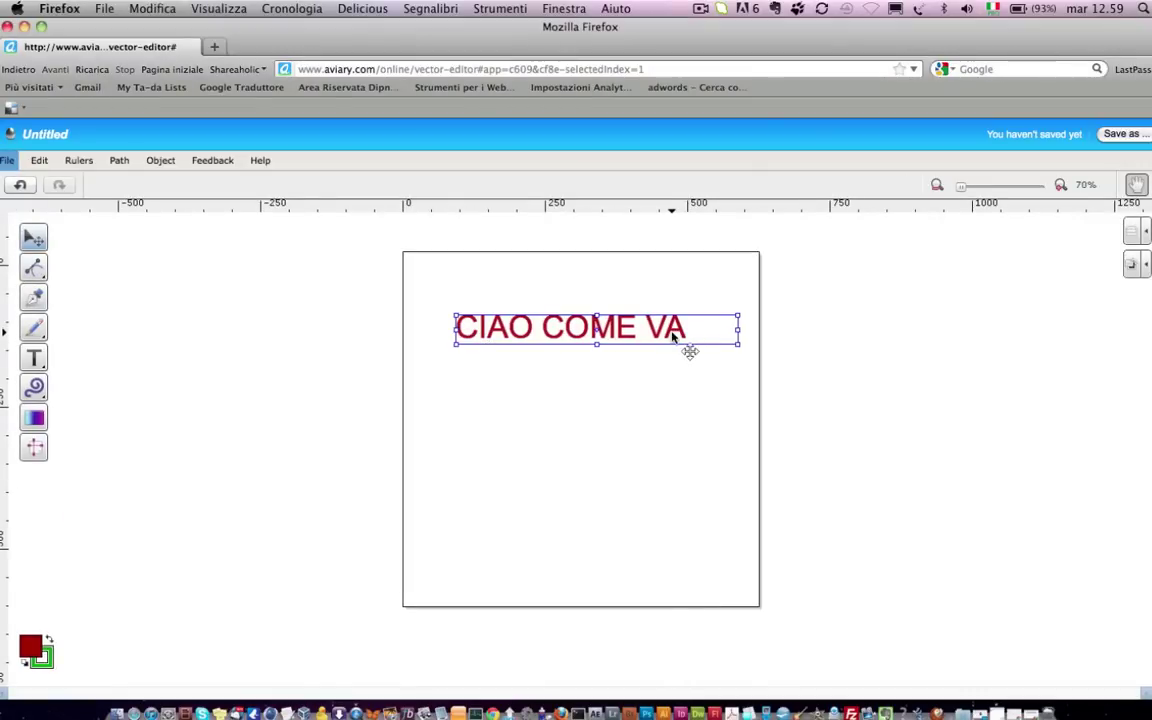
- Start a new blank document, discarding the CIAO COME VA drawing
{"action": "left_click", "coordinate": [352, 250]}
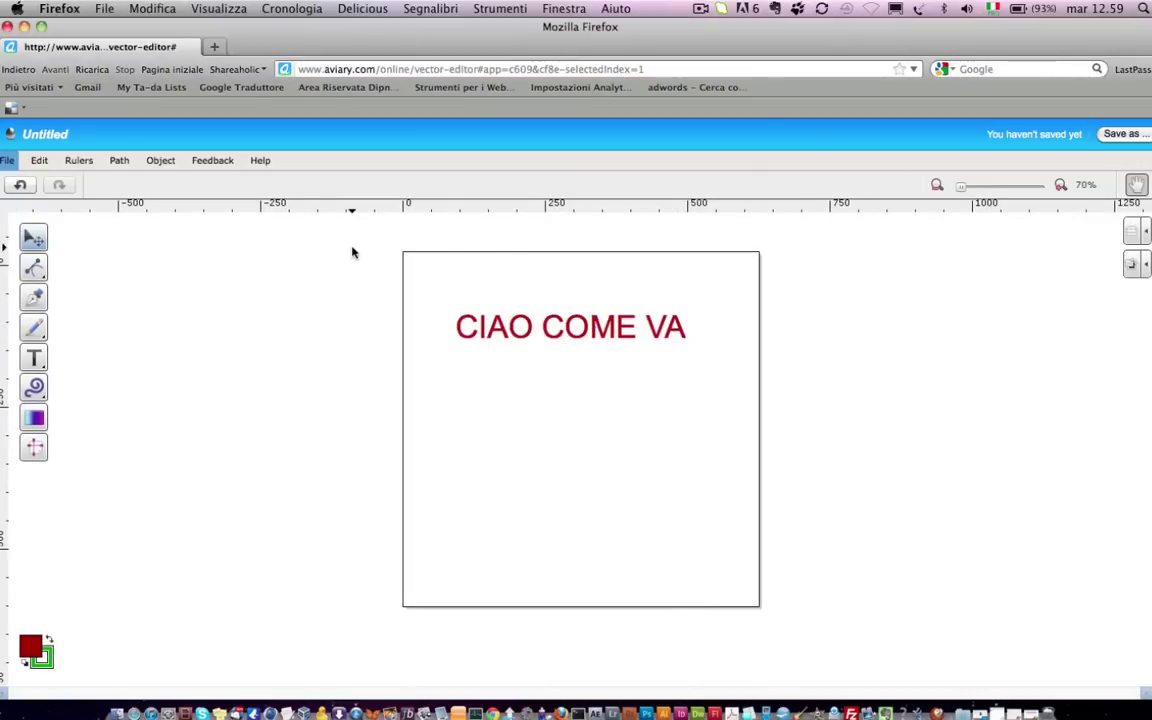
{"action": "left_click", "coordinate": [6, 161]}
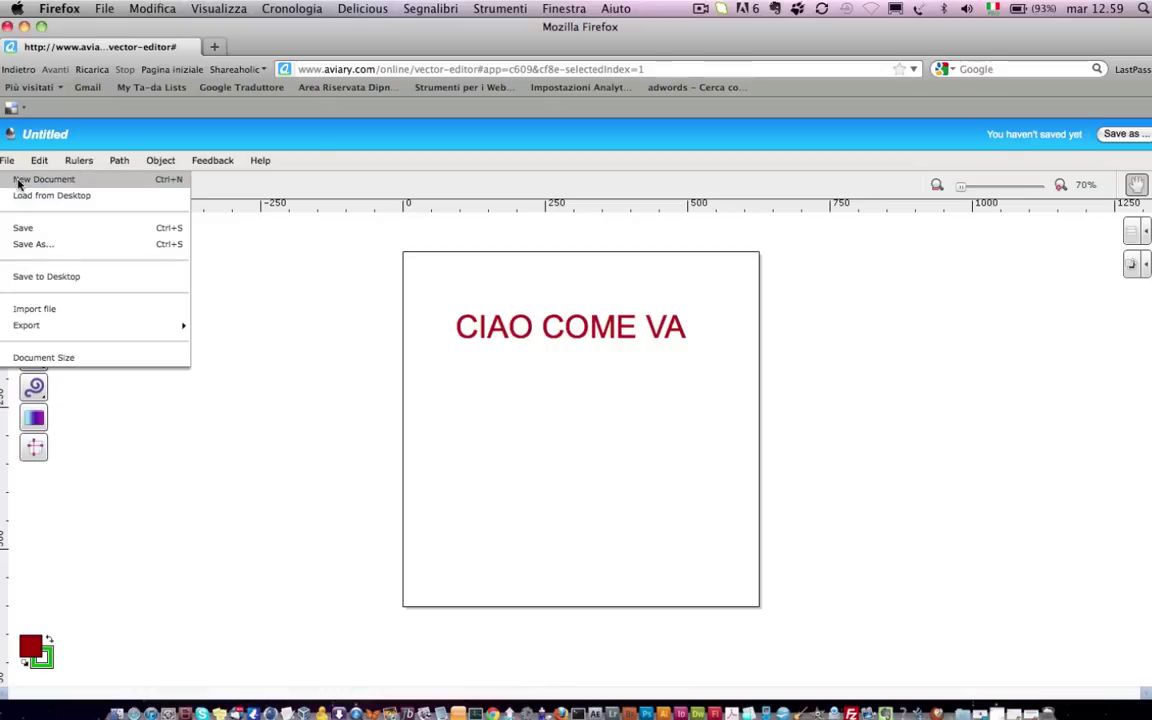
{"action": "left_click", "coordinate": [22, 181]}
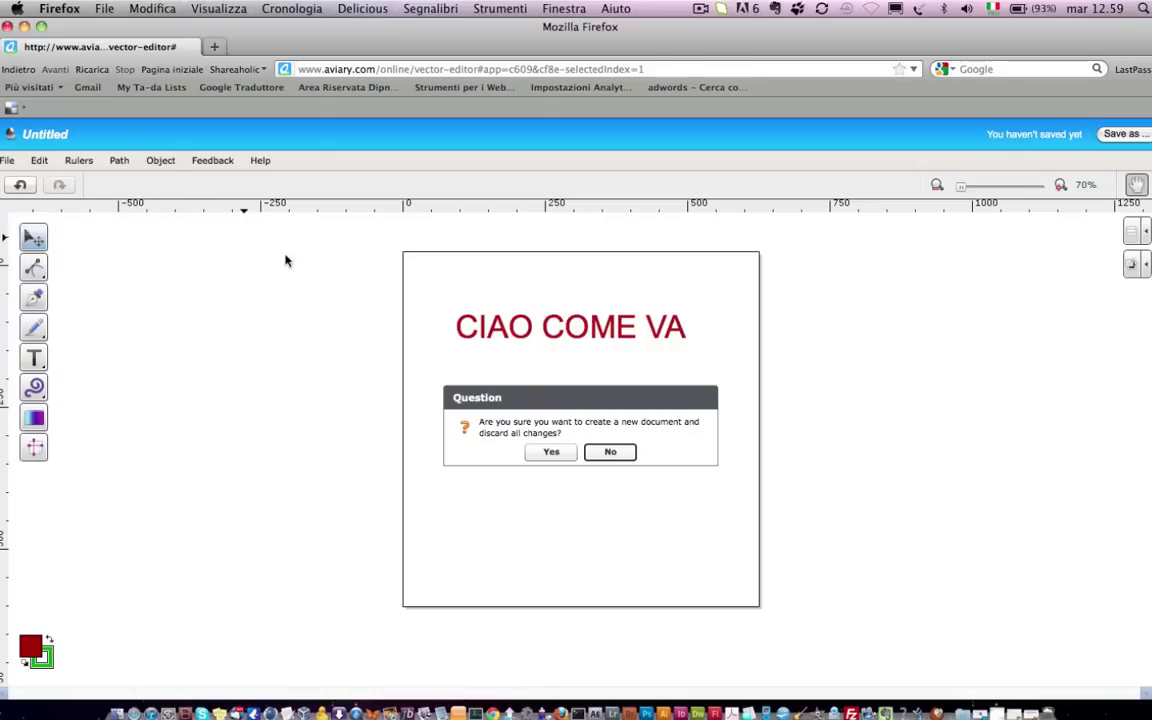
{"action": "left_click", "coordinate": [549, 452]}
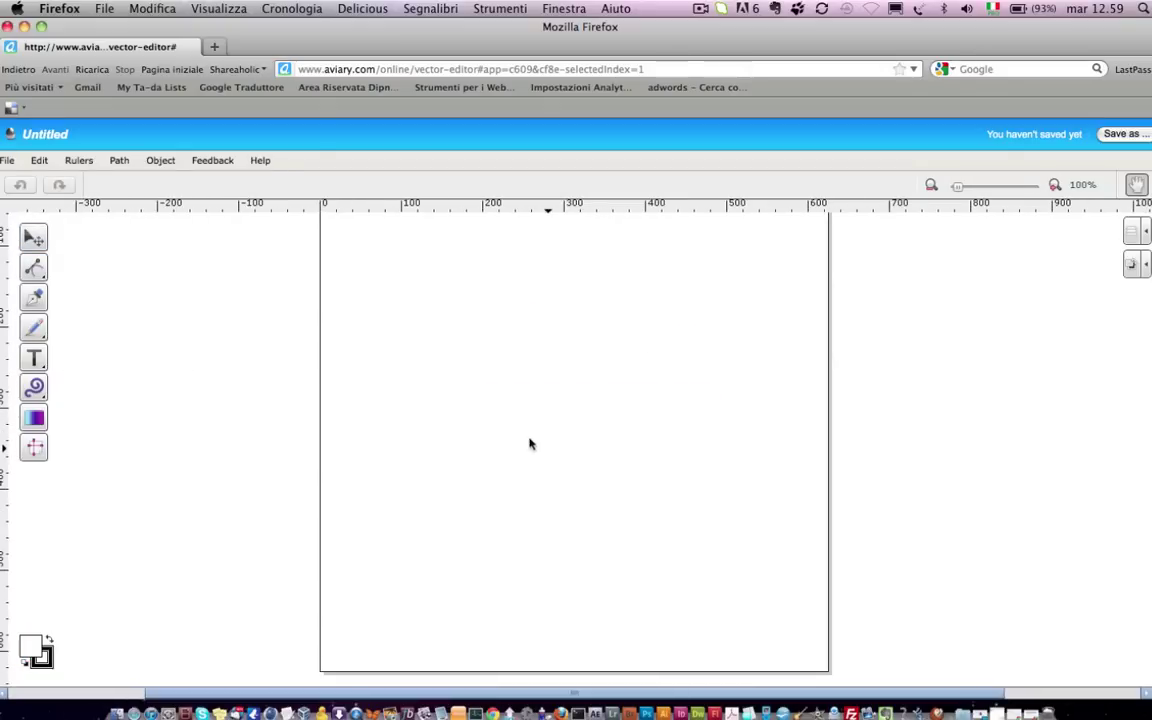
{"action": "left_click", "coordinate": [6, 163]}
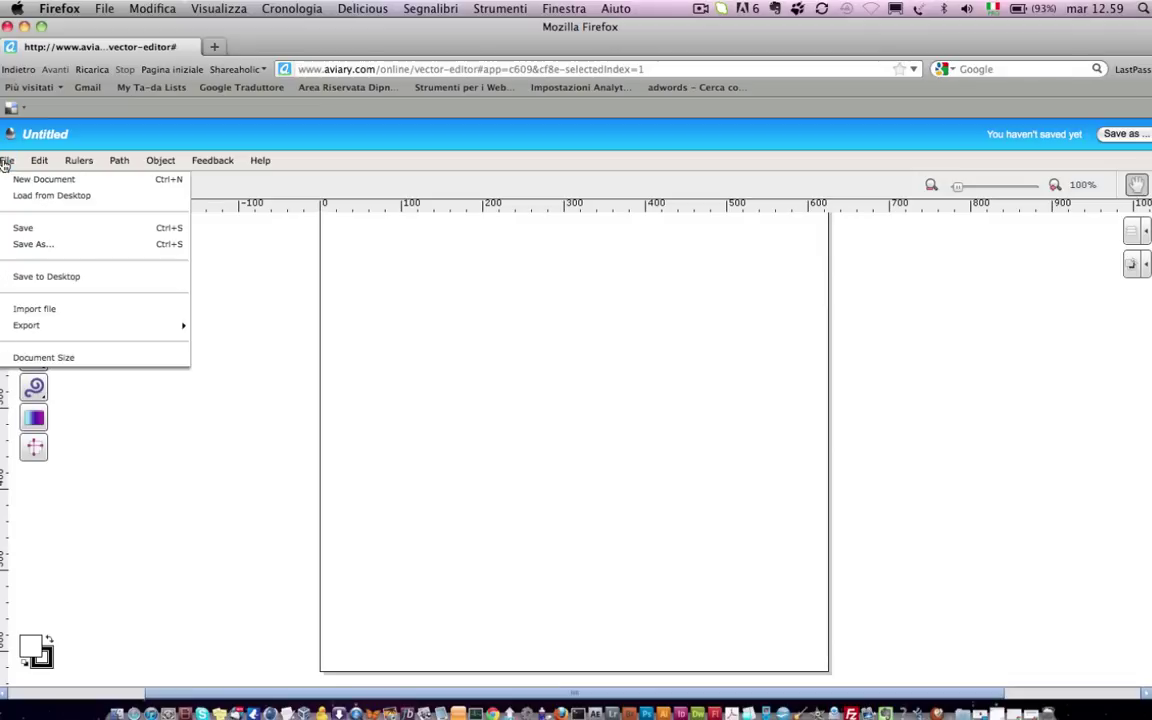
- Choose es.jpg from the desktop in the Upload file dialog and upload it
{"action": "left_click", "coordinate": [100, 308]}
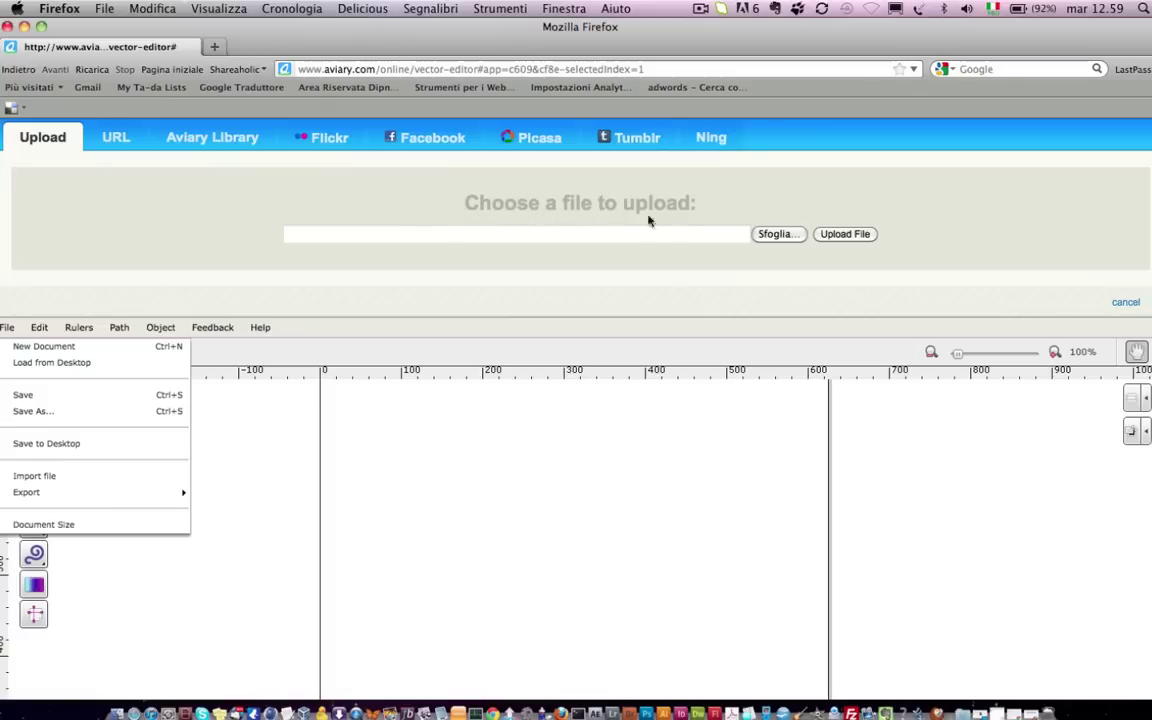
{"action": "left_click", "coordinate": [778, 238]}
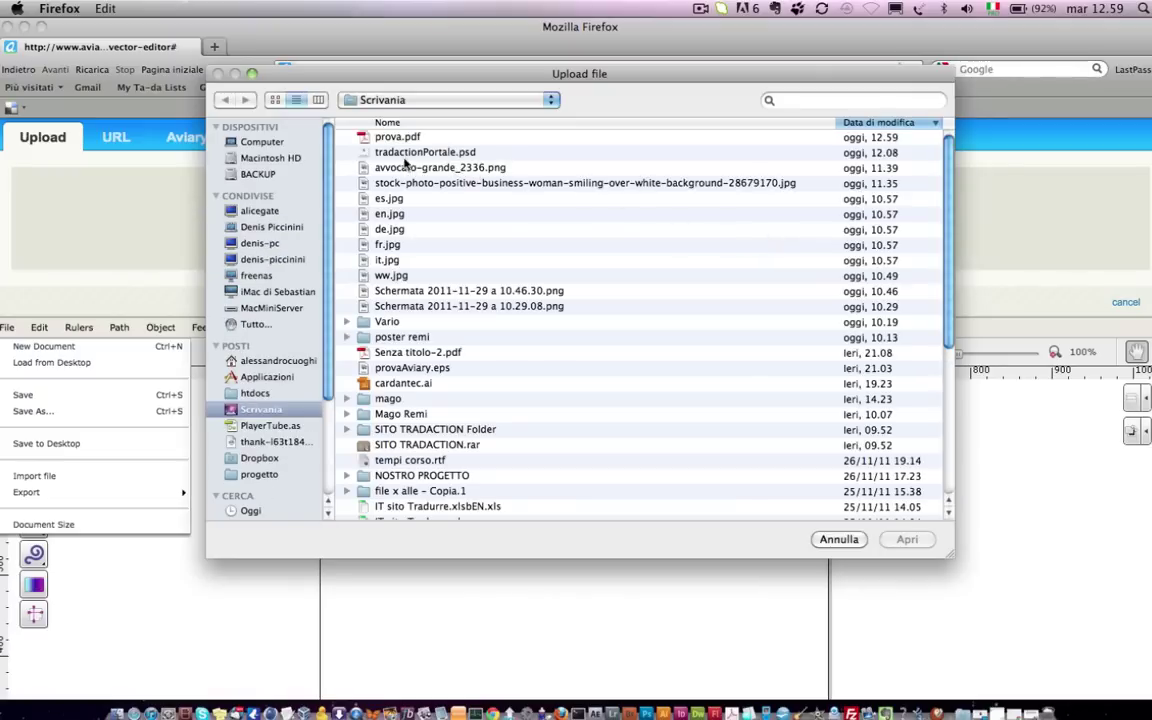
{"action": "left_click", "coordinate": [390, 201]}
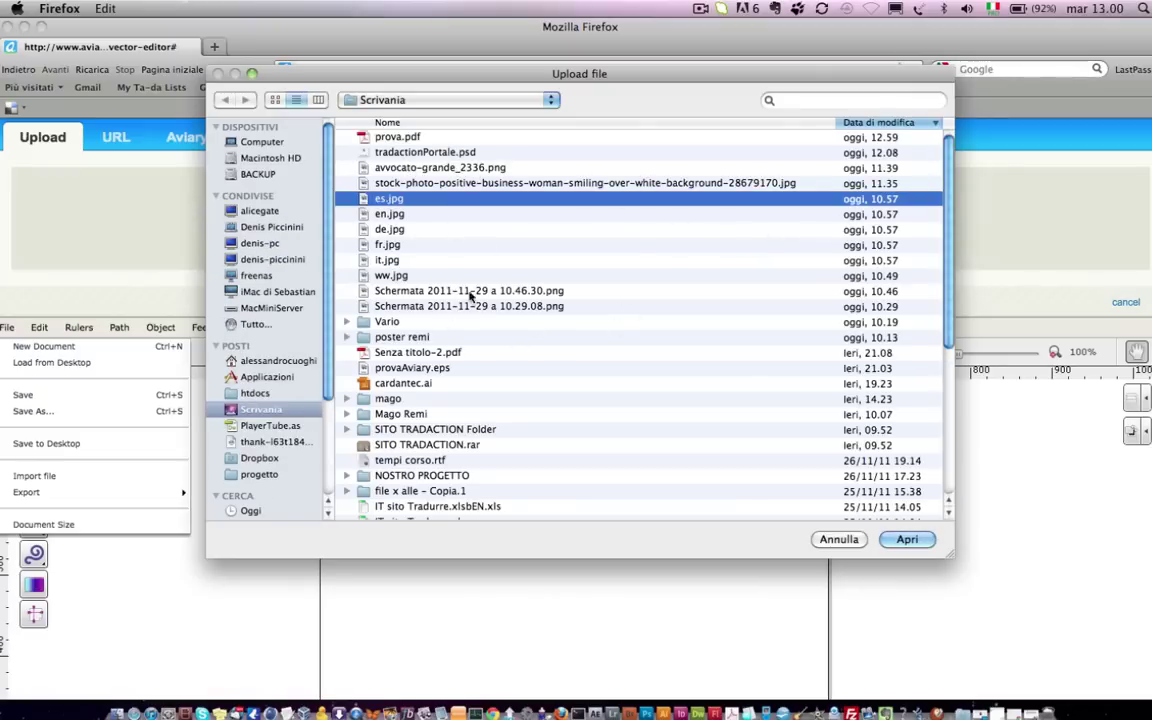
{"action": "left_click", "coordinate": [907, 540]}
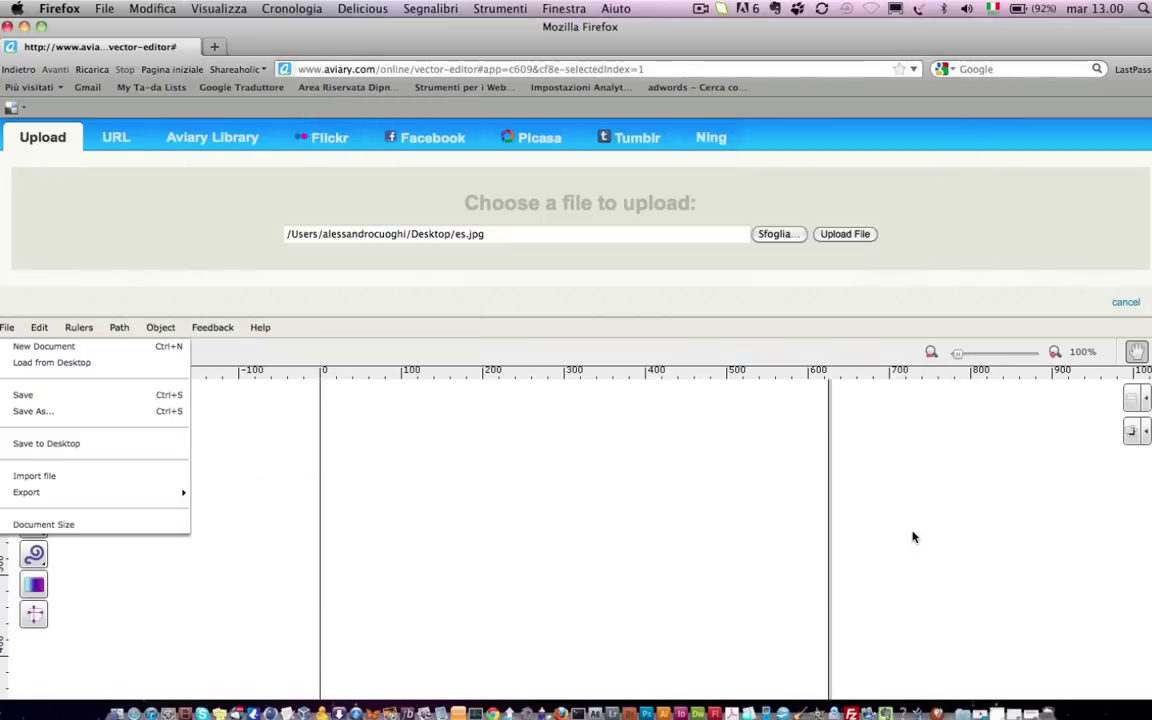
{"action": "left_click", "coordinate": [845, 235]}
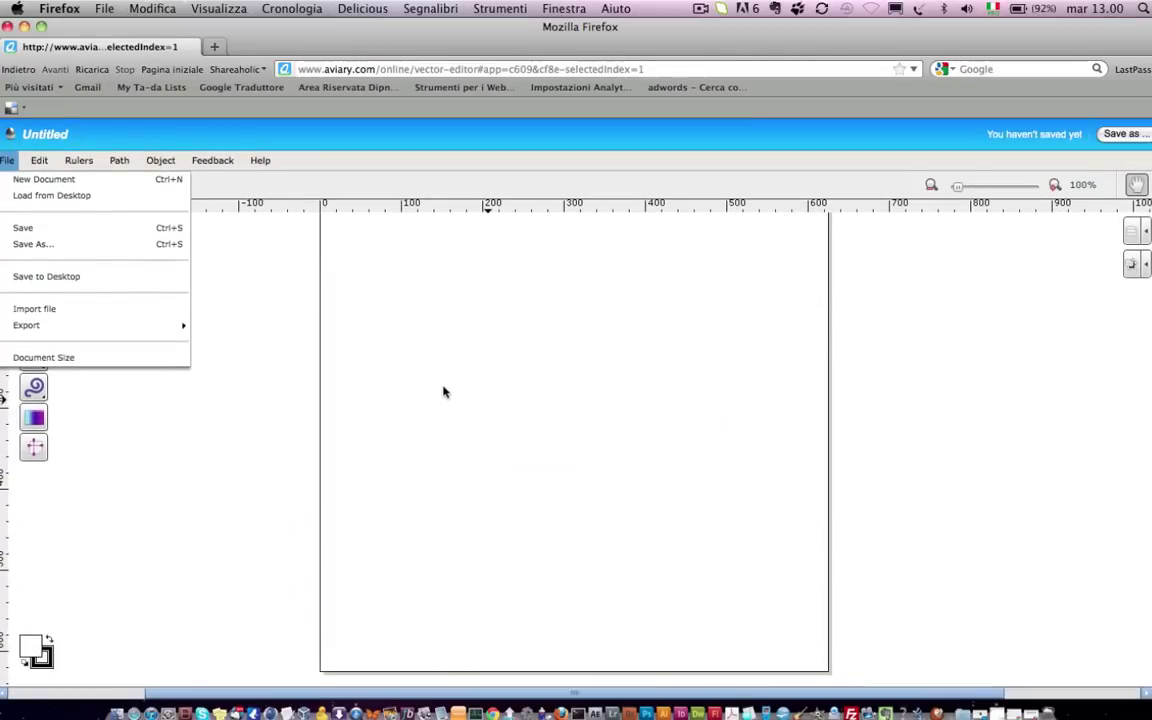
- Select the imported Spain flag and try stretching it larger
{"action": "mouse_move", "coordinate": [452, 367]}
{"action": "left_mouse_down"}
{"action": "mouse_move", "coordinate": [457, 403]}
{"action": "mouse_move", "coordinate": [503, 379]}
{"action": "left_mouse_up"}
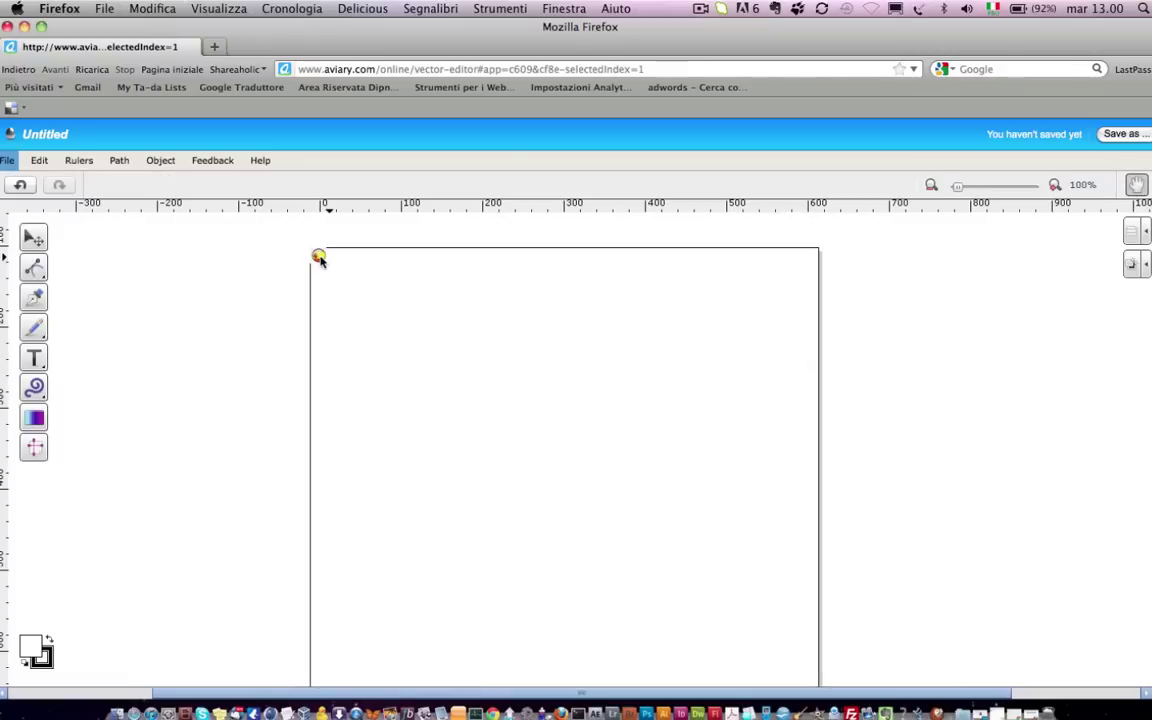
{"action": "left_click_drag", "start_coordinate": [317, 256], "coordinate": [346, 288]}
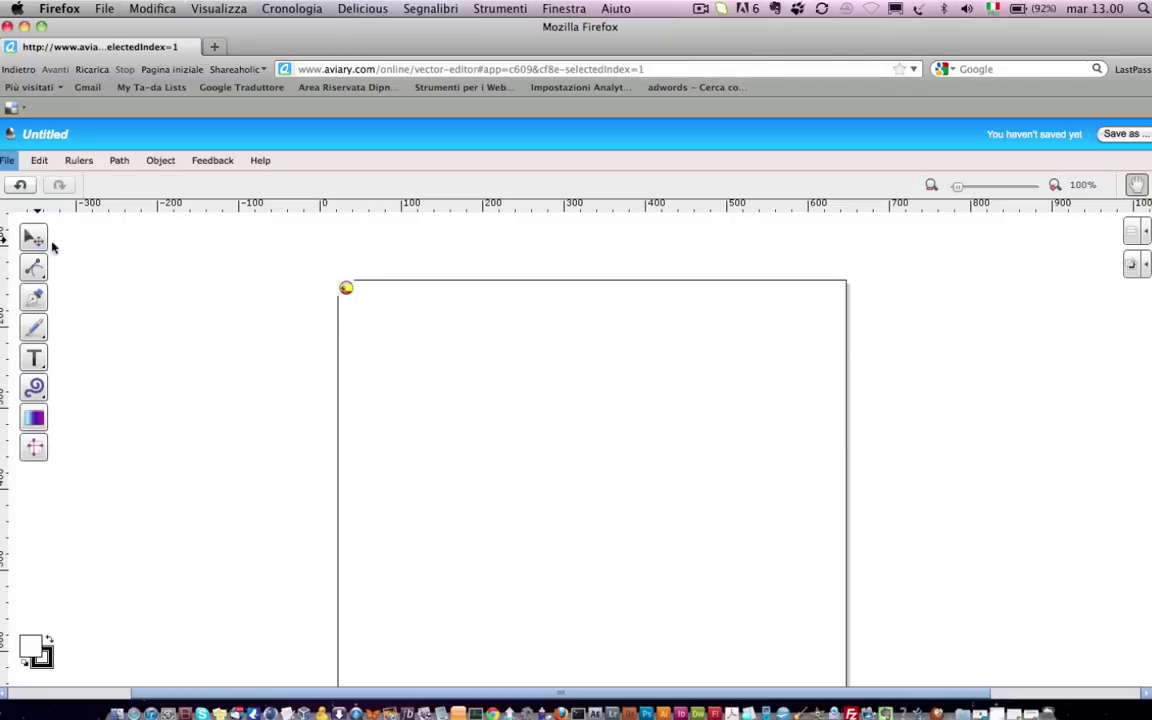
{"action": "left_click", "coordinate": [34, 238]}
{"action": "left_click", "coordinate": [346, 289]}
{"action": "left_click_drag", "start_coordinate": [346, 293], "coordinate": [402, 347]}
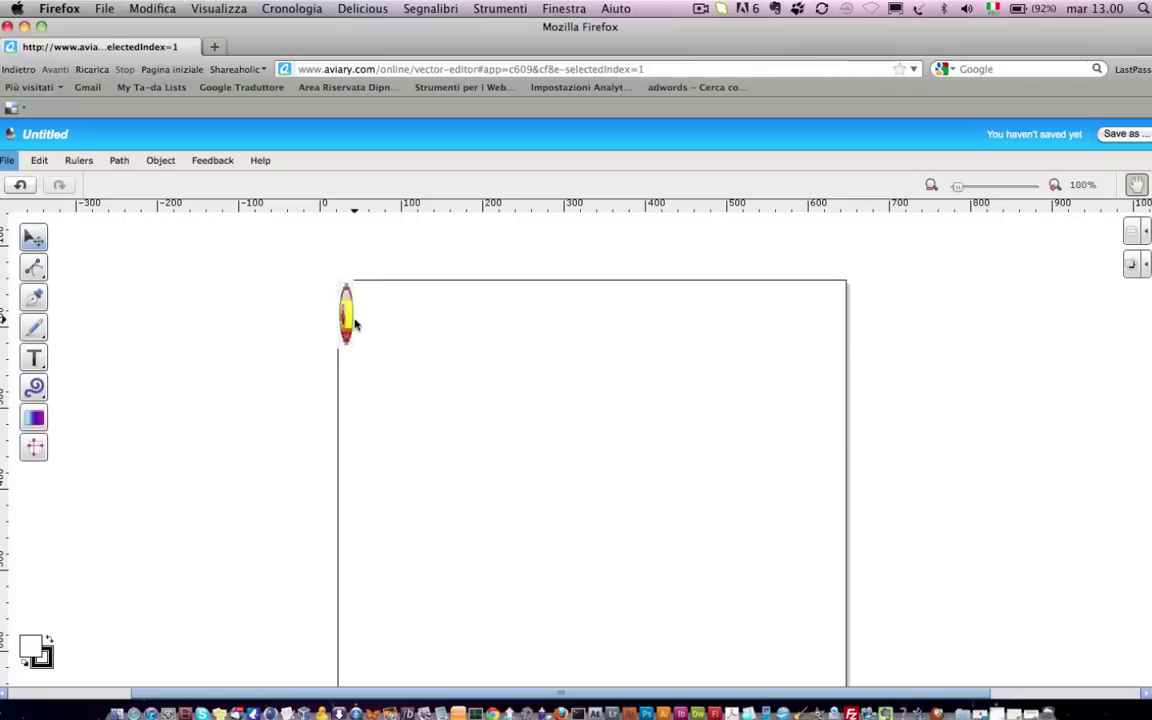
{"action": "left_click_drag", "start_coordinate": [354, 314], "coordinate": [427, 330]}
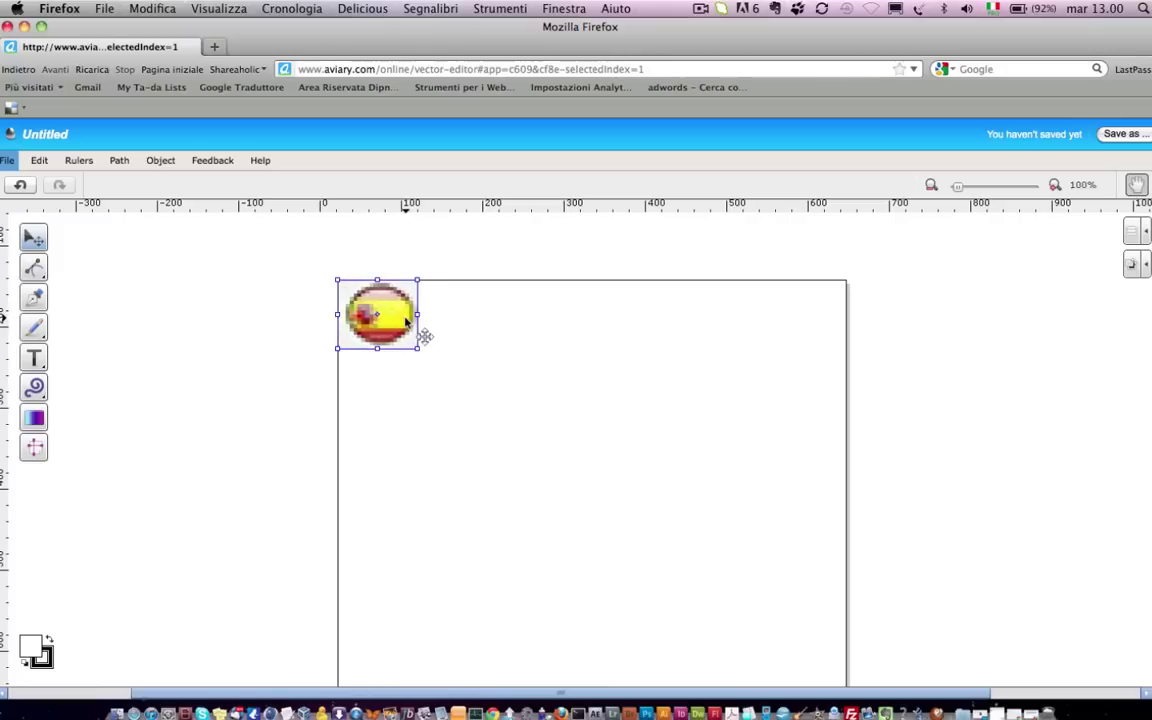
- Undo the resize to restore the flag's small size and move it onto the page
{"action": "left_click", "coordinate": [40, 160]}
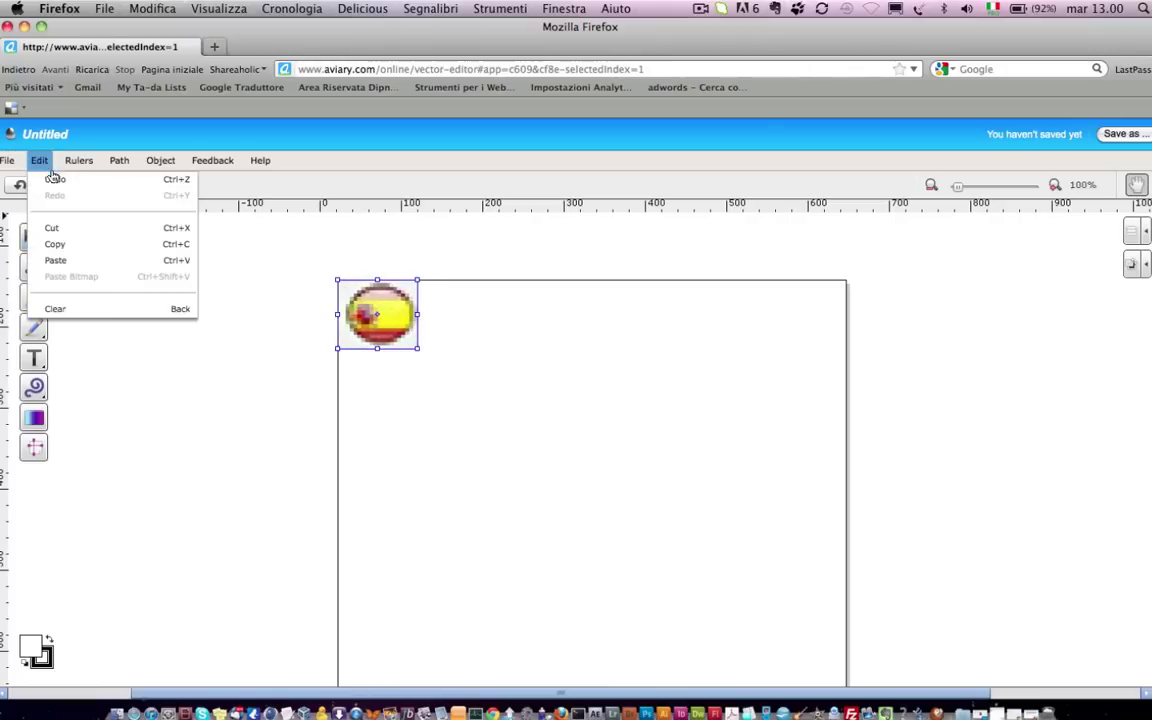
{"action": "left_click", "coordinate": [45, 177]}
{"action": "key", "text": "ctrl+z"}
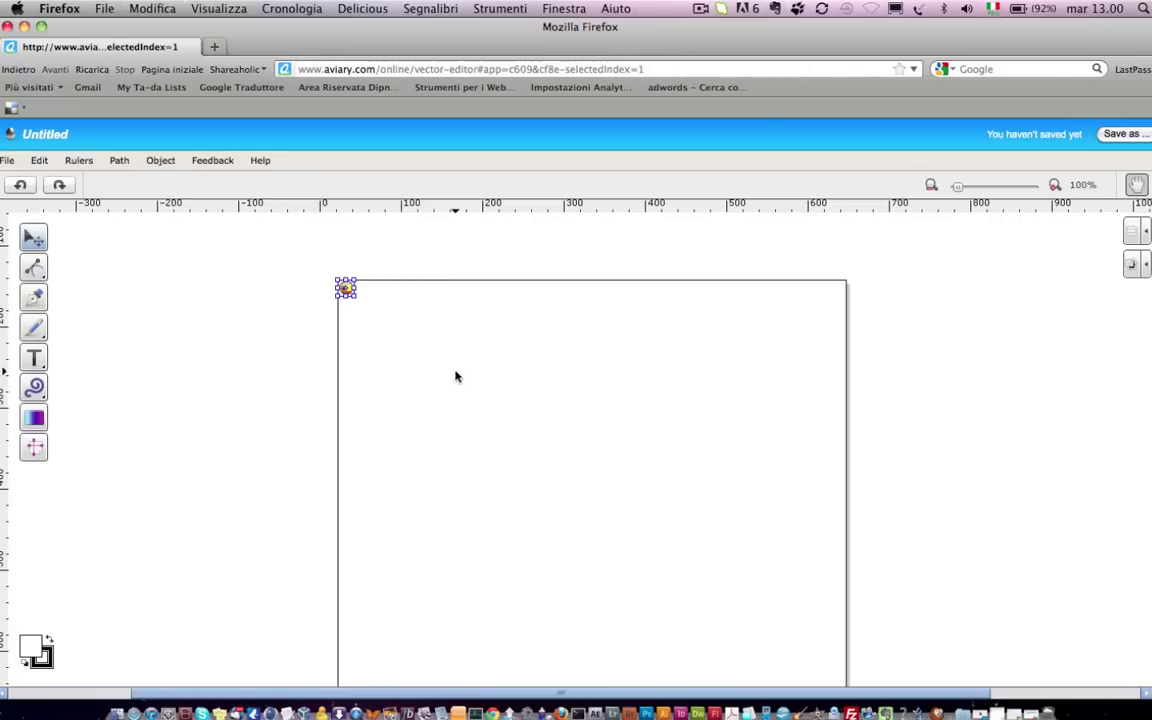
{"action": "left_click_drag", "start_coordinate": [362, 303], "coordinate": [480, 400]}
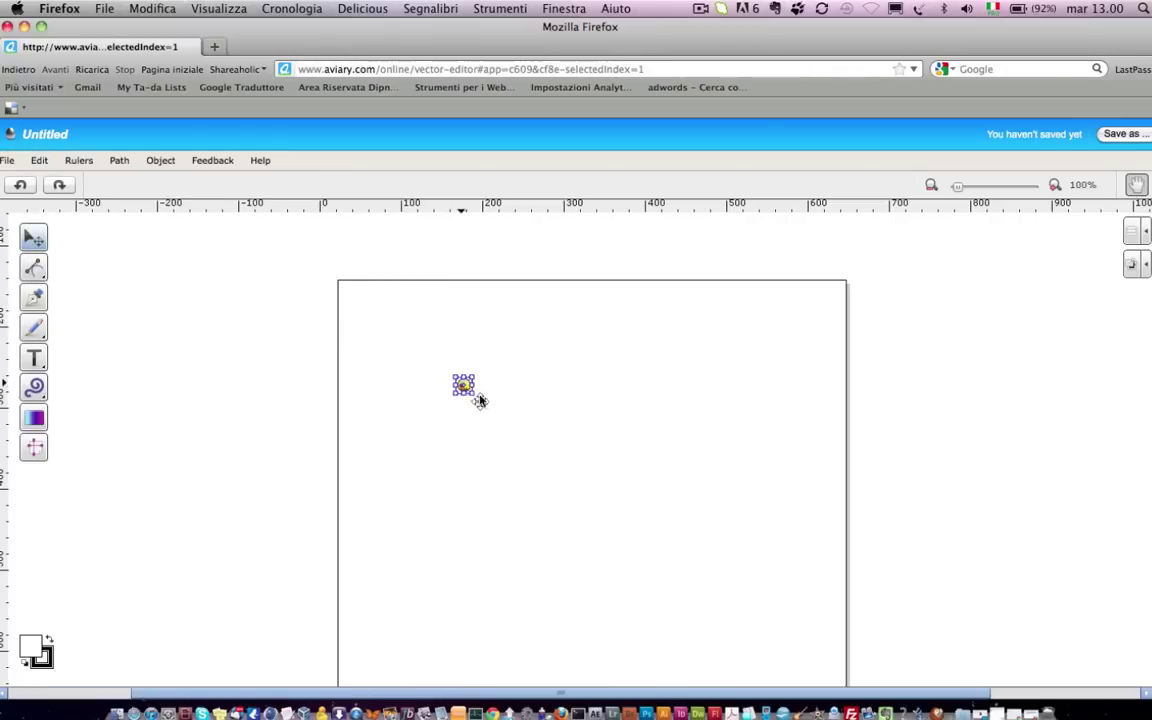
{"action": "left_click", "coordinate": [545, 408]}
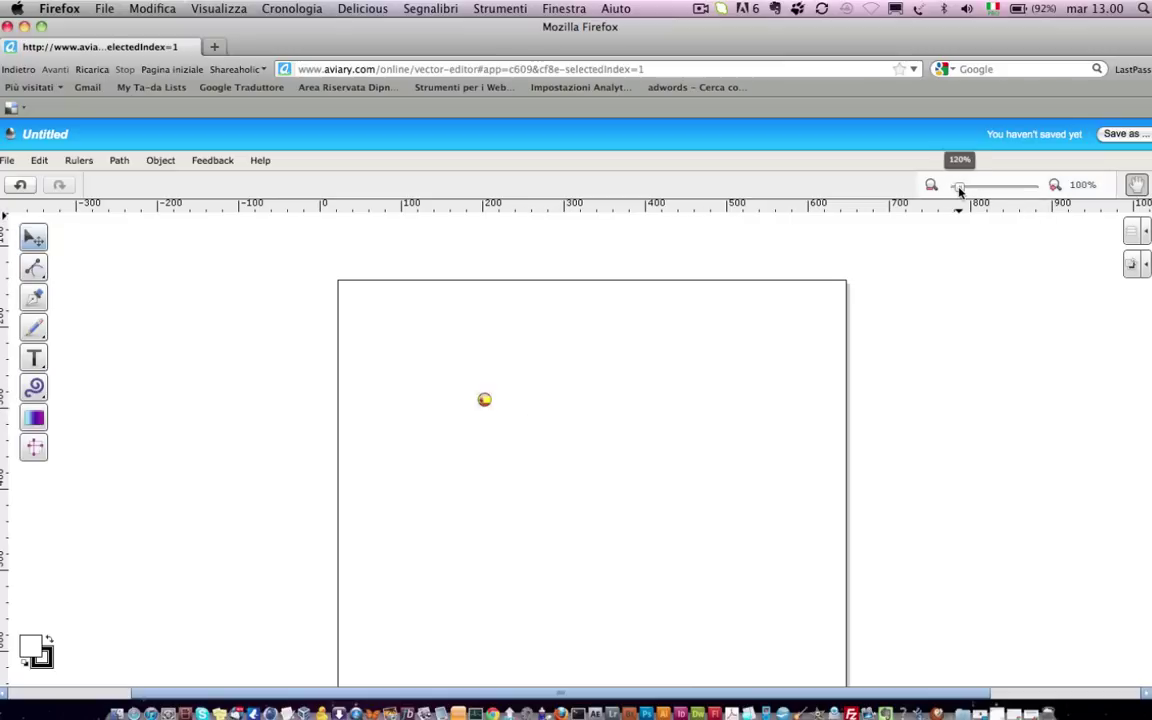
- Zoom in and draw an ellipse-tool circle beside the flag, undoing an accidental extra one
{"action": "left_click_drag", "start_coordinate": [955, 188], "coordinate": [984, 188]}
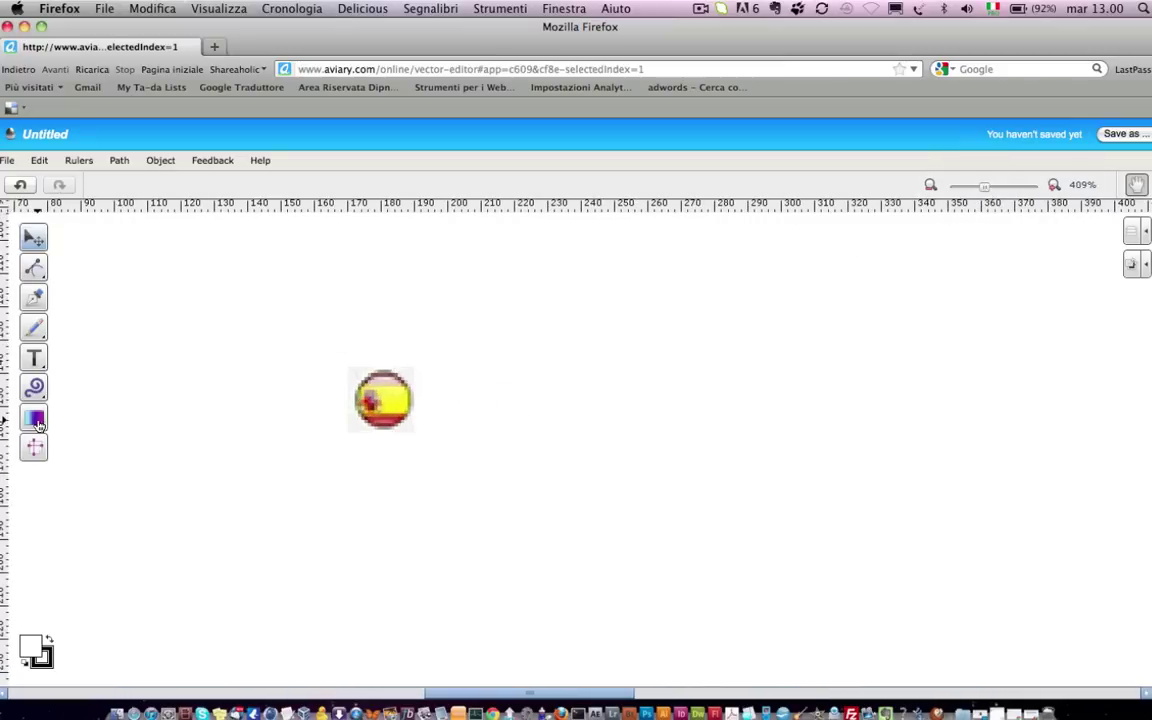
{"action": "left_click", "coordinate": [35, 389]}
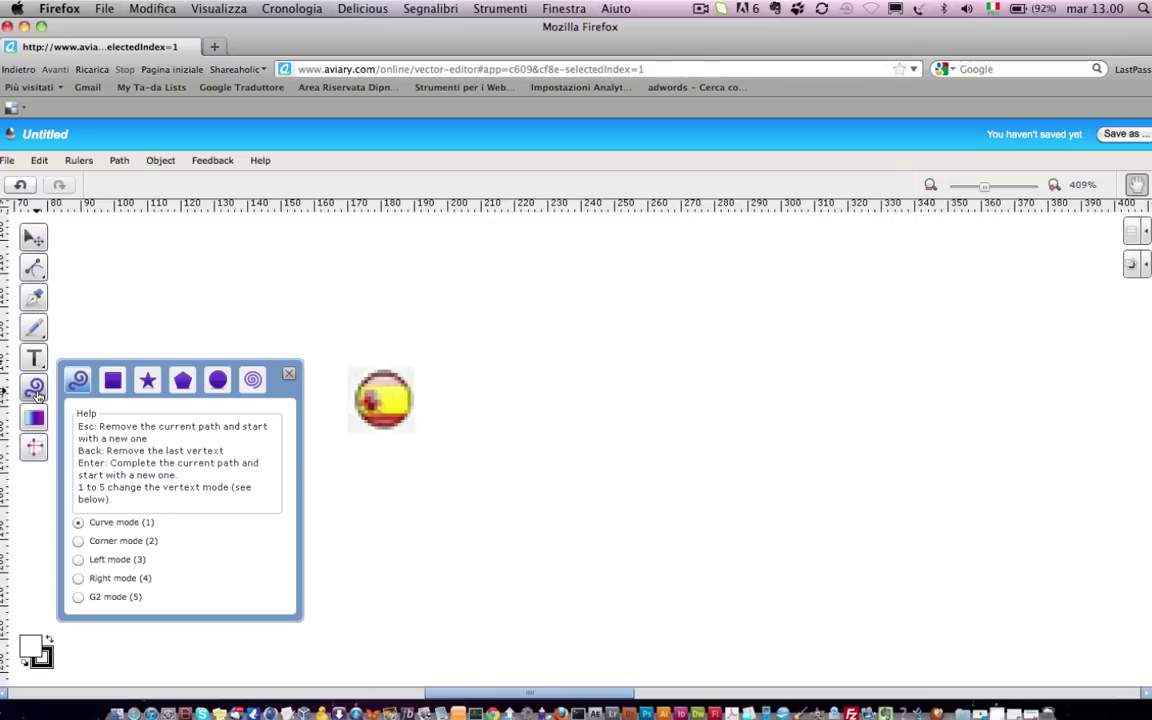
{"action": "left_click", "coordinate": [221, 387]}
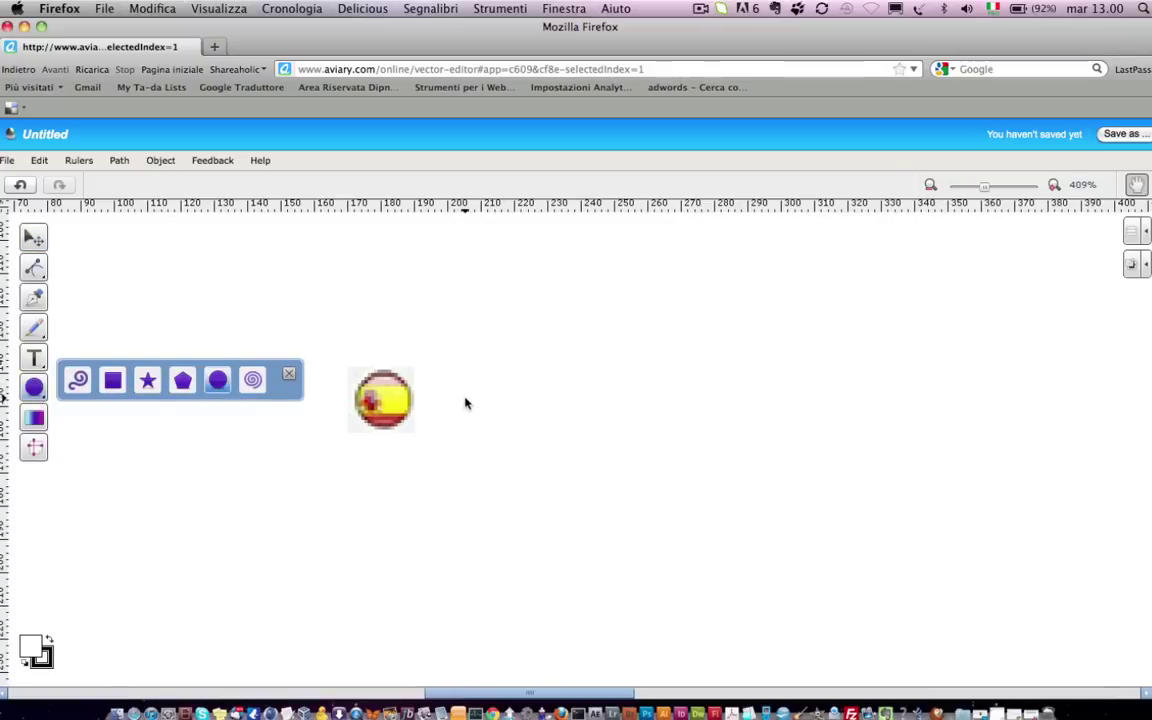
{"action": "left_click_drag", "start_coordinate": [465, 403], "coordinate": [393, 468]}
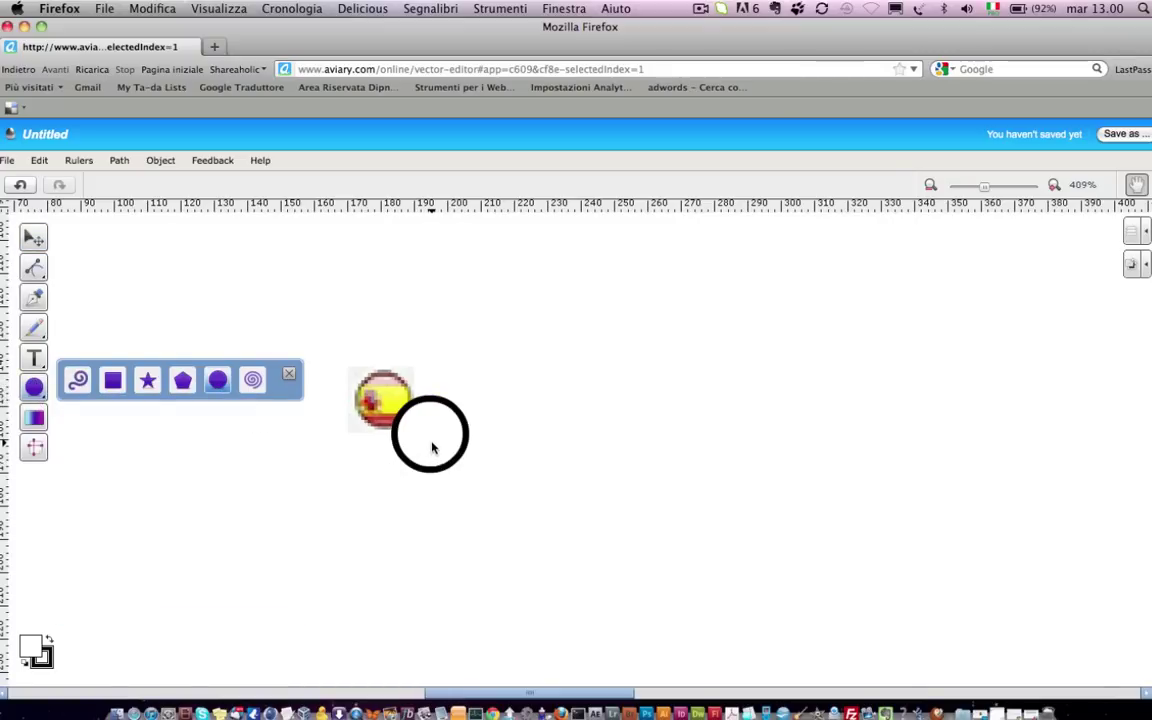
{"action": "left_click_drag", "start_coordinate": [431, 406], "coordinate": [391, 373]}
{"action": "key", "text": "ctrl+z"}
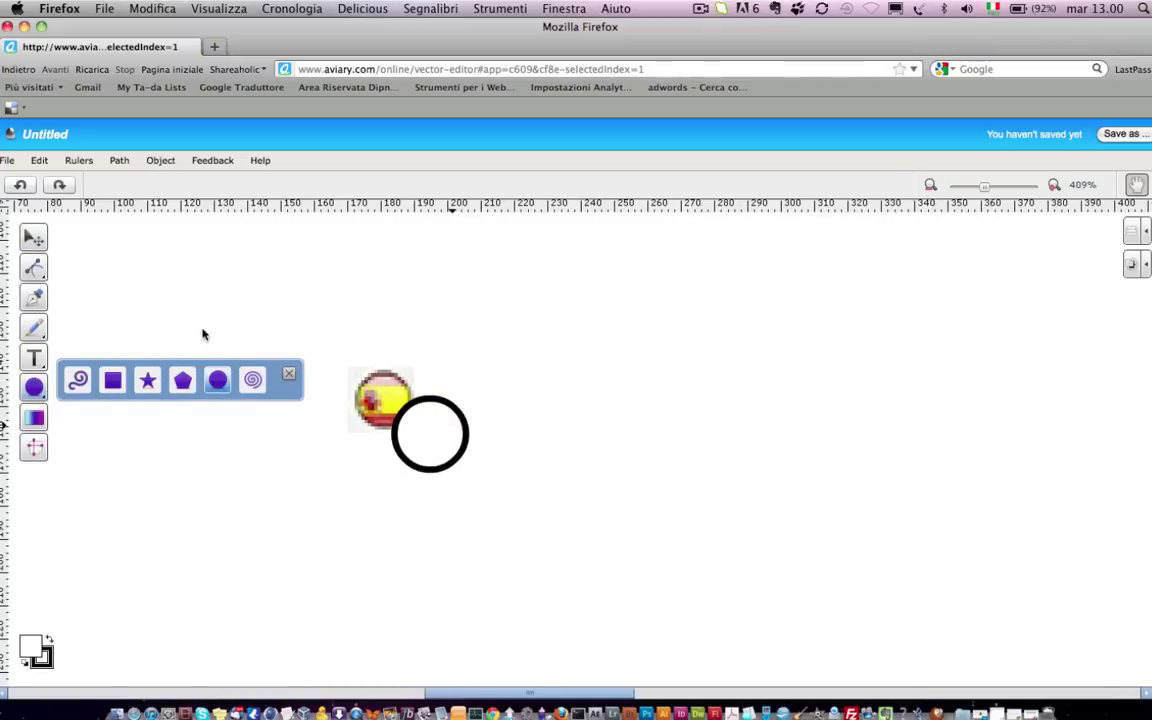
- Move the circle up against the flag's right side
{"action": "left_click", "coordinate": [33, 237]}
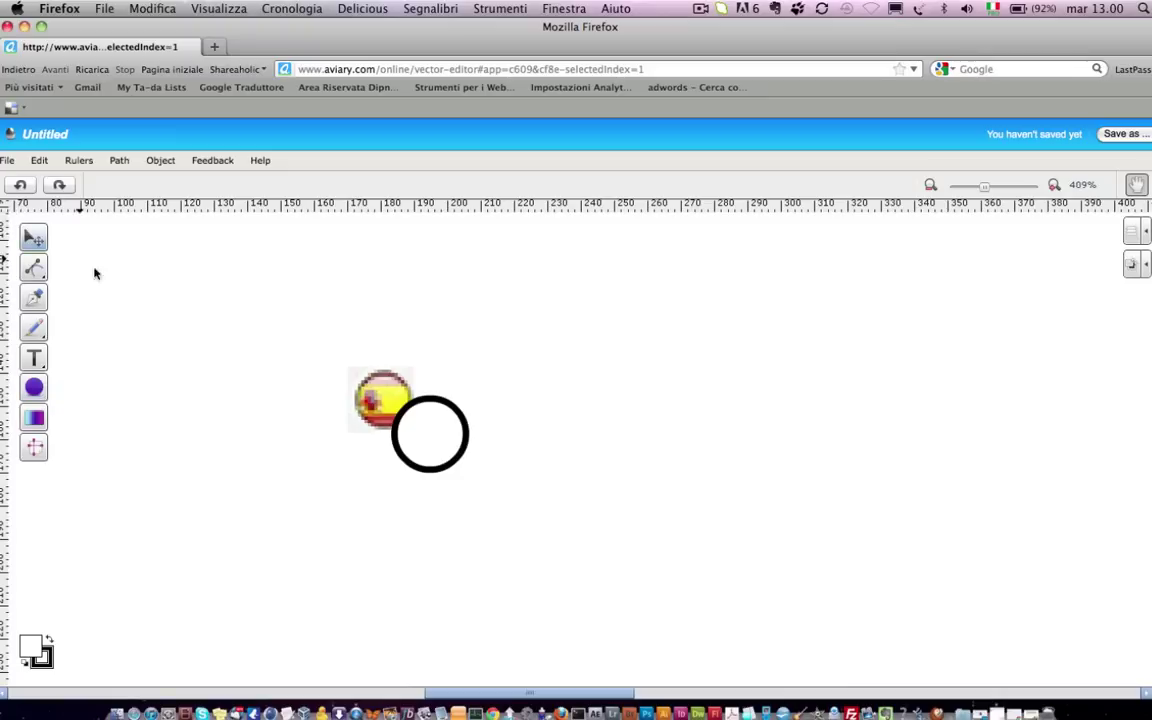
{"action": "left_click", "coordinate": [449, 434]}
{"action": "left_click_drag", "start_coordinate": [449, 434], "coordinate": [481, 420]}
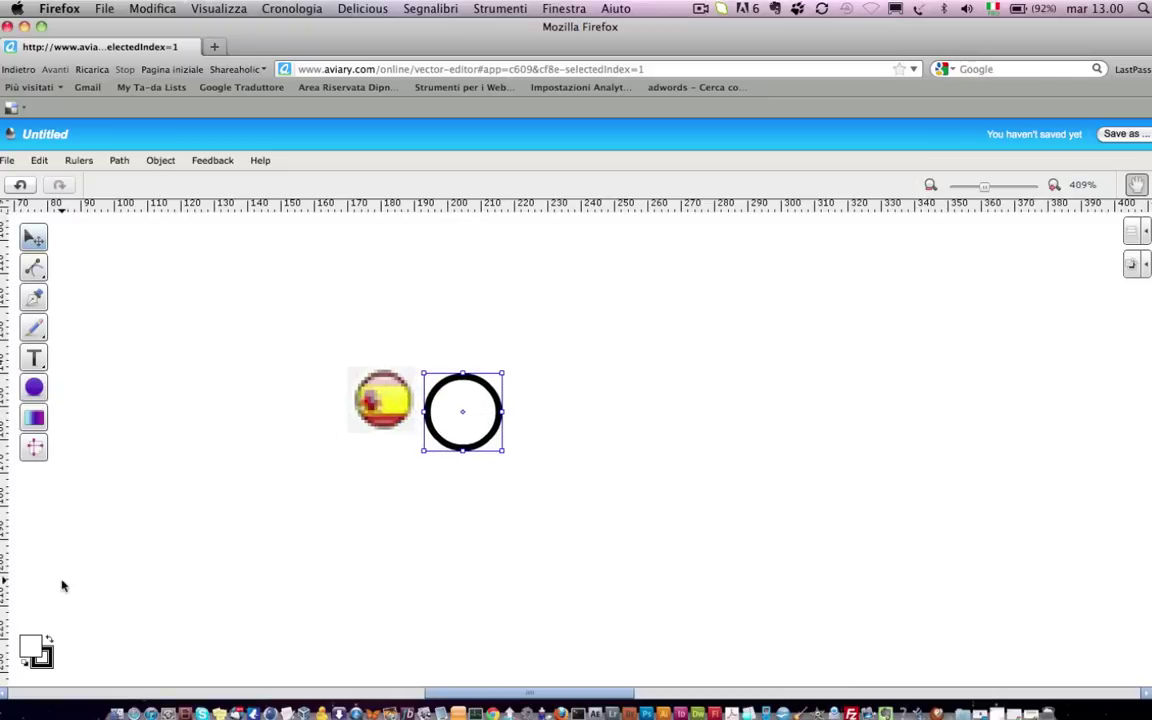
- Draw a closed pen path curving around the left side of the flag
{"action": "left_click", "coordinate": [450, 420]}
{"action": "left_click", "coordinate": [383, 400]}
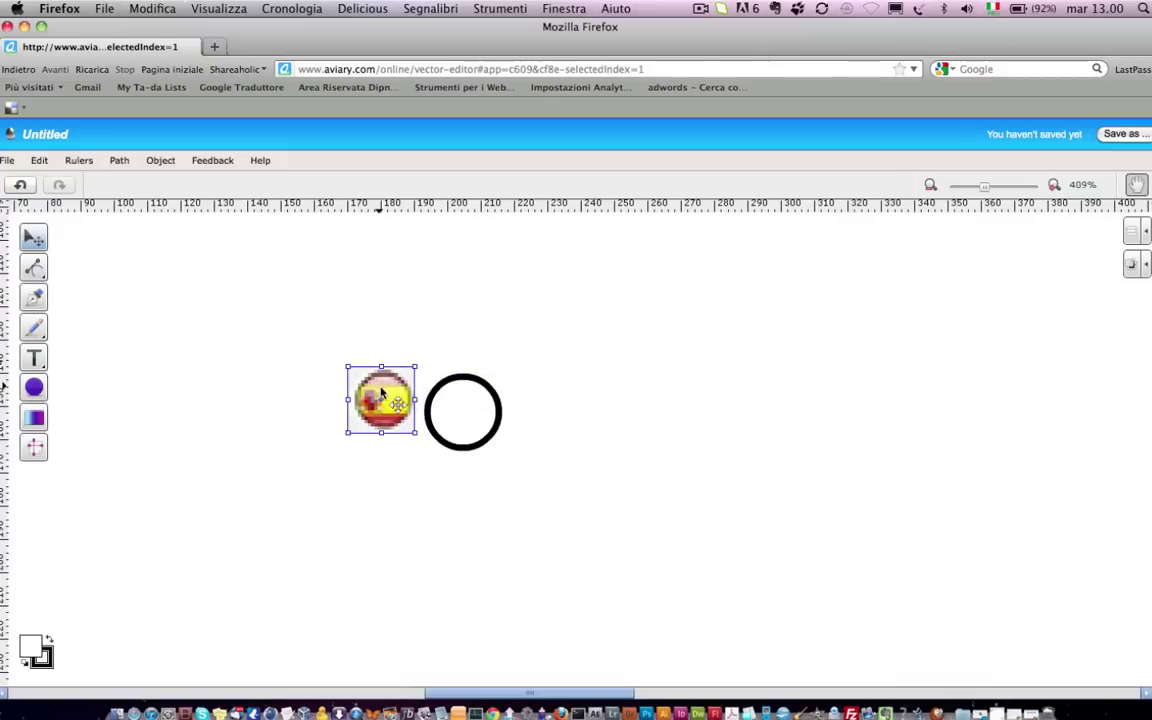
{"action": "left_click", "coordinate": [85, 309]}
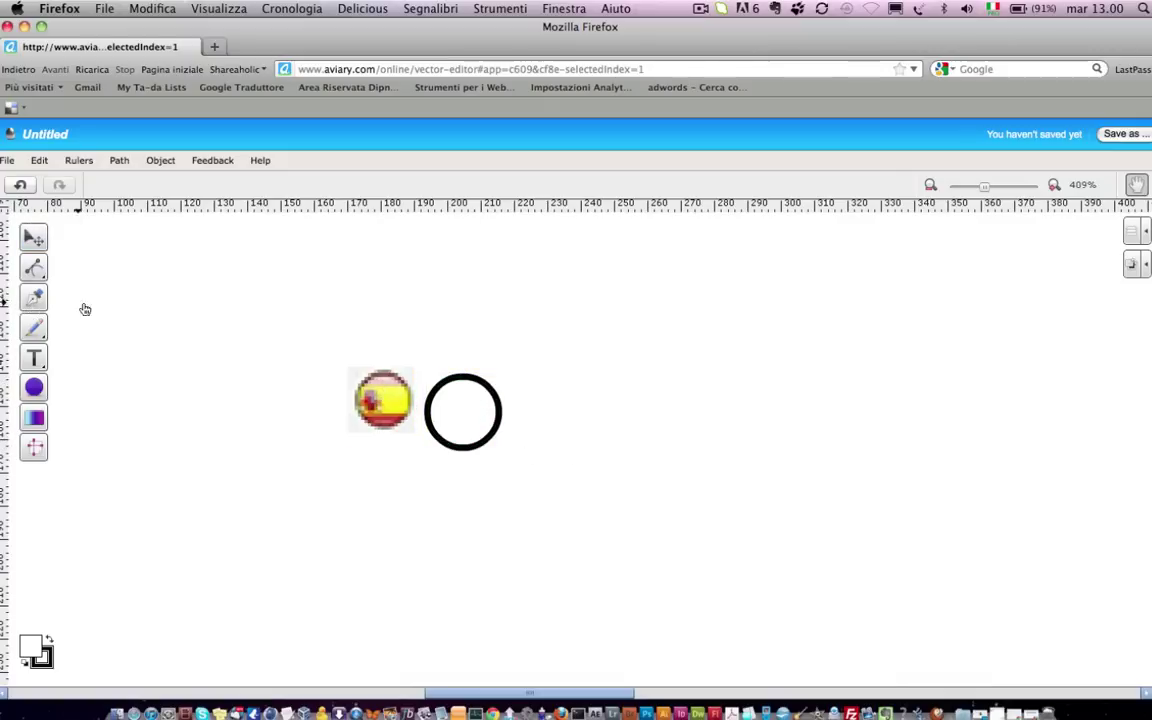
{"action": "left_click", "coordinate": [381, 355]}
{"action": "left_click_drag", "start_coordinate": [253, 378], "coordinate": [260, 450]}
{"action": "left_click", "coordinate": [373, 497]}
{"action": "left_click", "coordinate": [451, 488]}
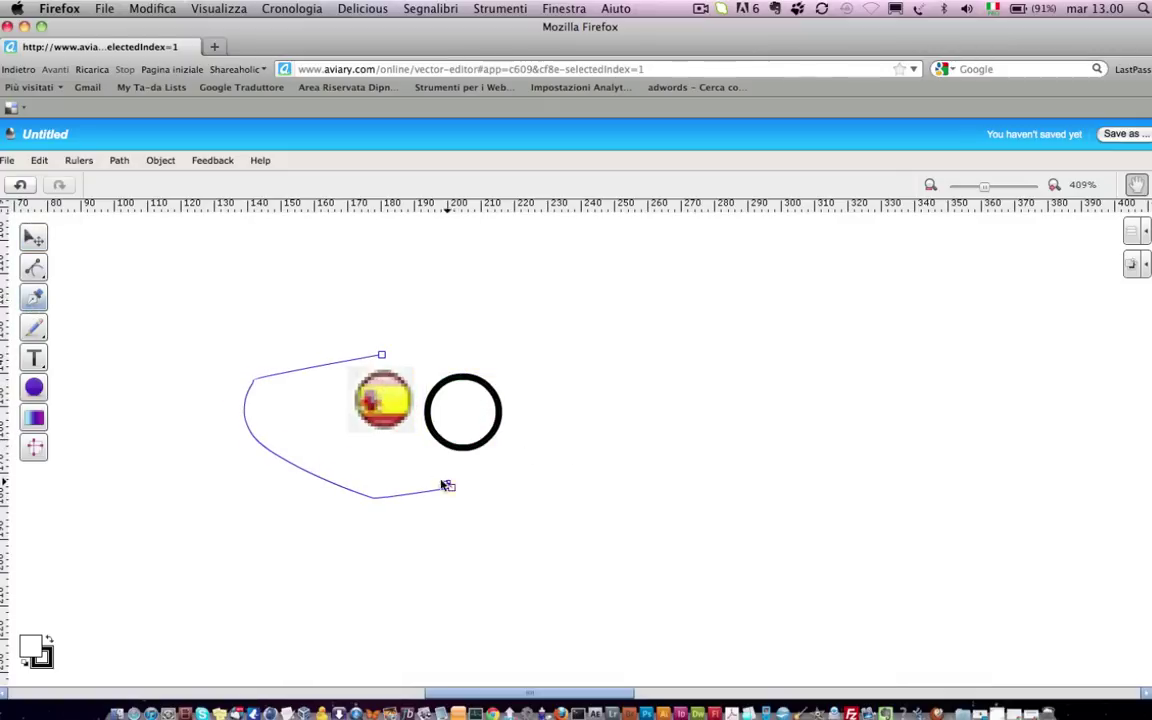
{"action": "left_click", "coordinate": [381, 450]}
{"action": "left_click", "coordinate": [381, 355]}
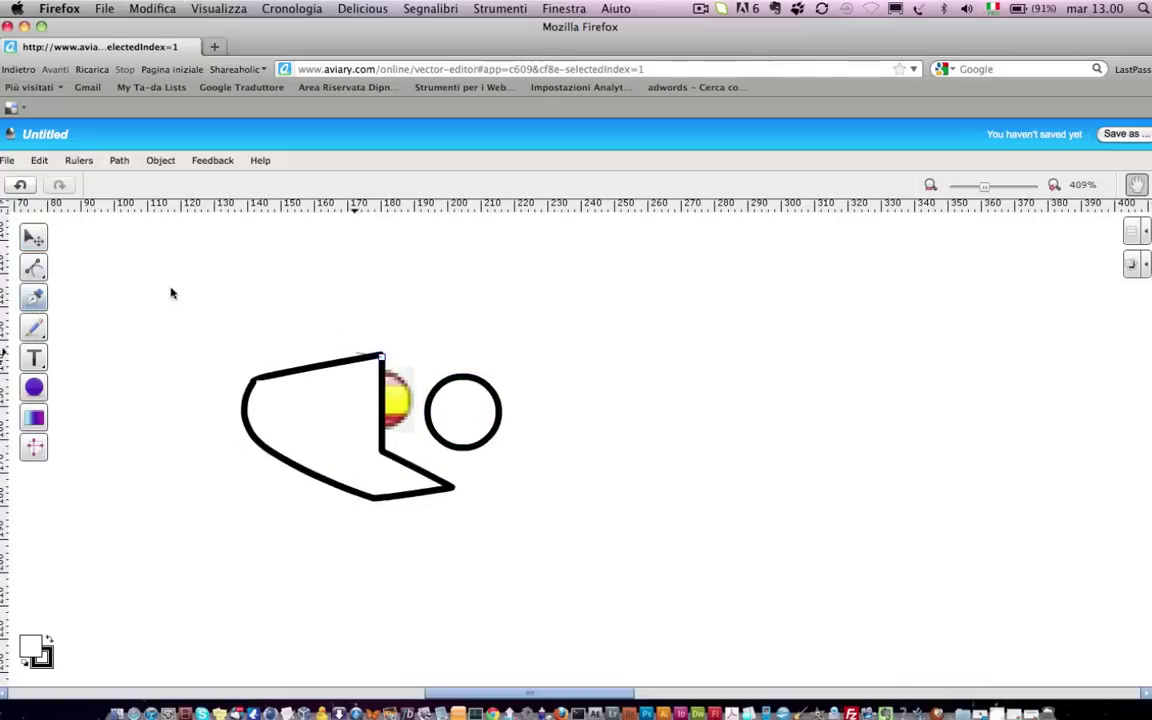
- Delete the path, the Spain flag and the black circle, leaving the page empty
{"action": "left_click", "coordinate": [33, 237]}
{"action": "key", "text": "Delete"}
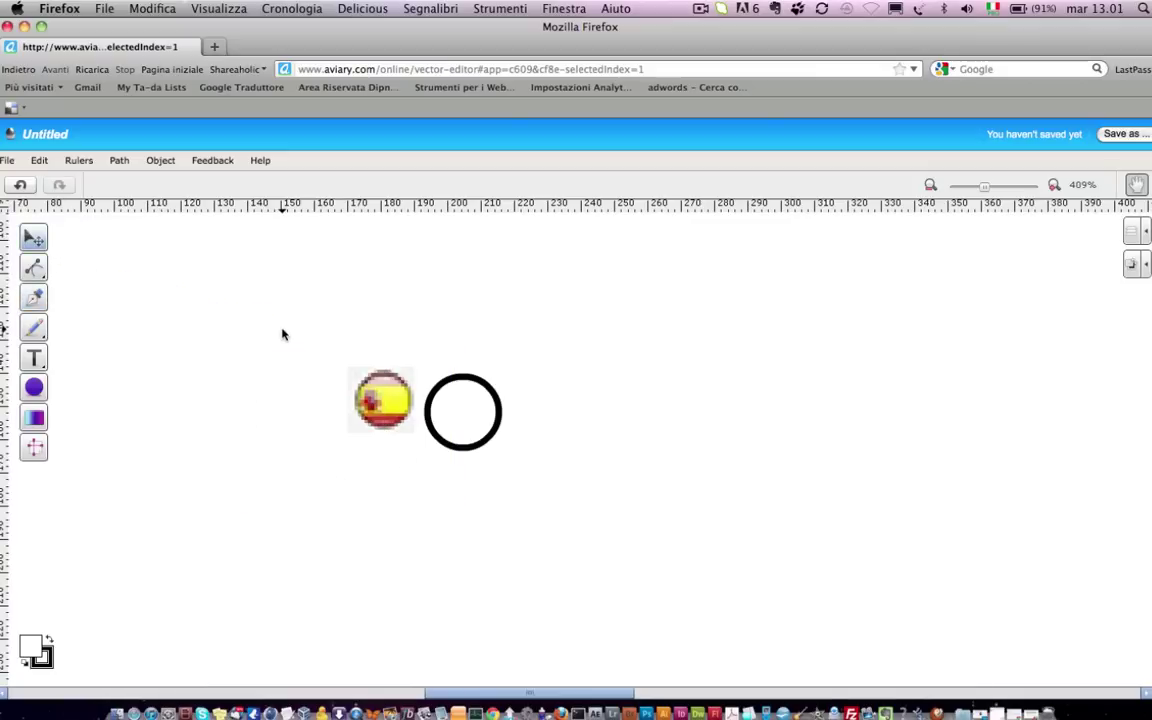
{"action": "left_click", "coordinate": [370, 402]}
{"action": "key", "text": "Delete"}
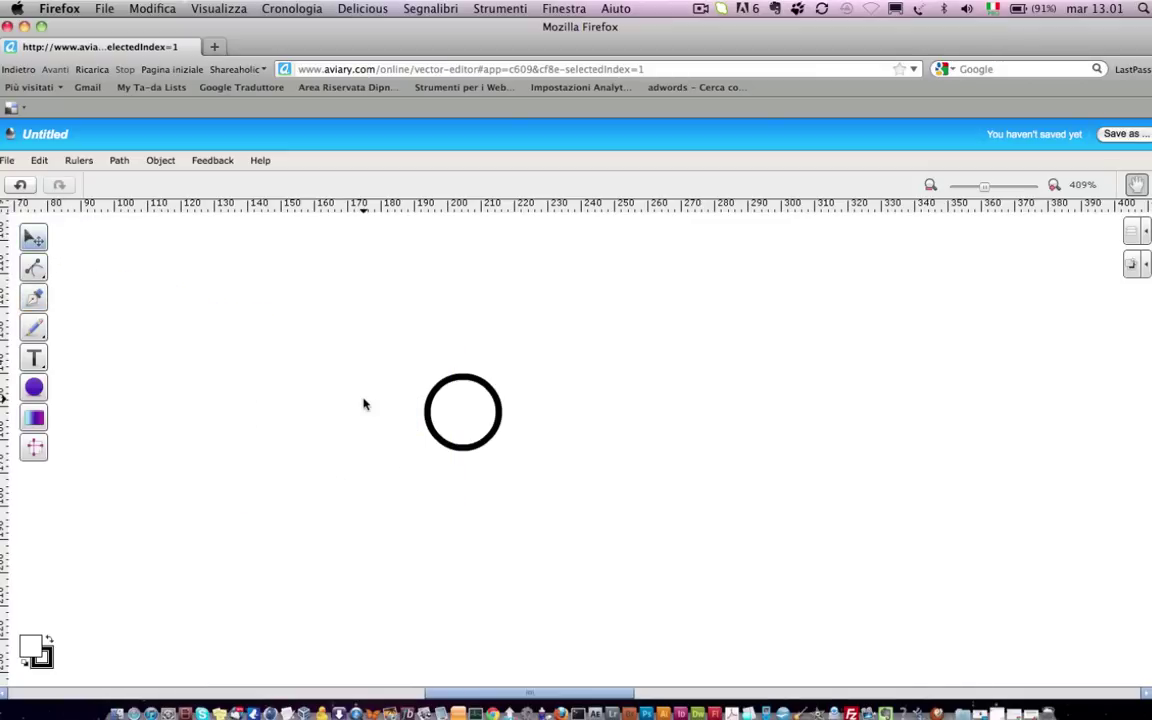
{"action": "left_click", "coordinate": [492, 383]}
{"action": "key", "text": "Delete"}
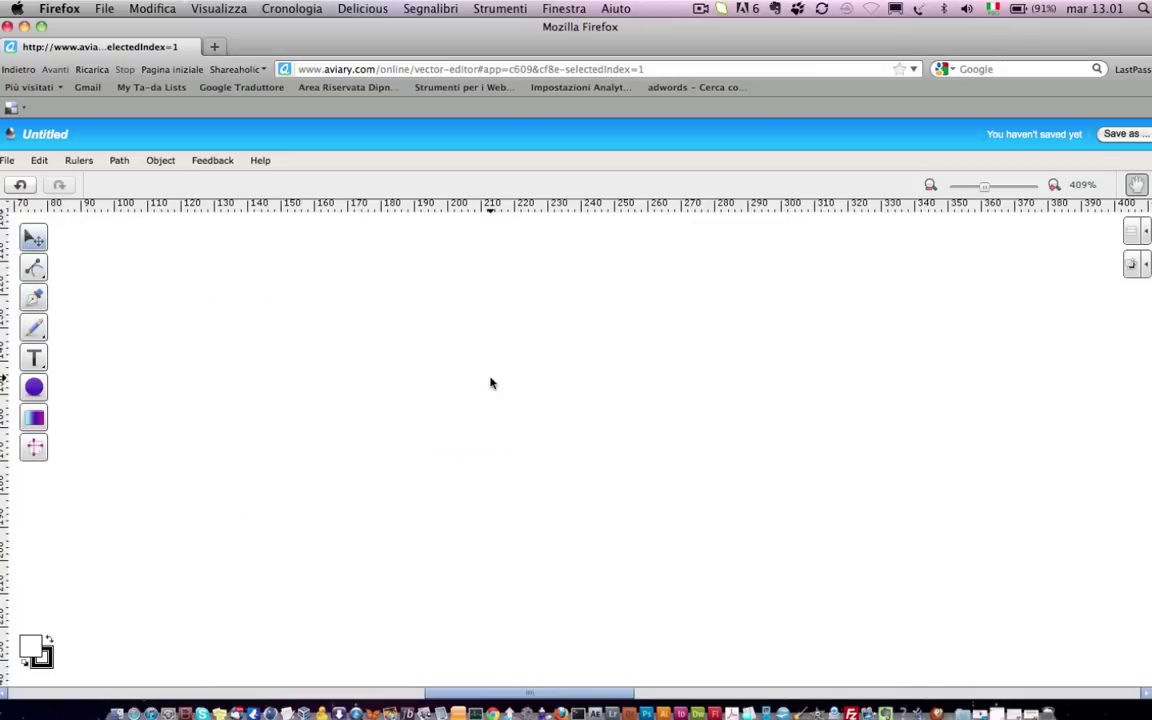